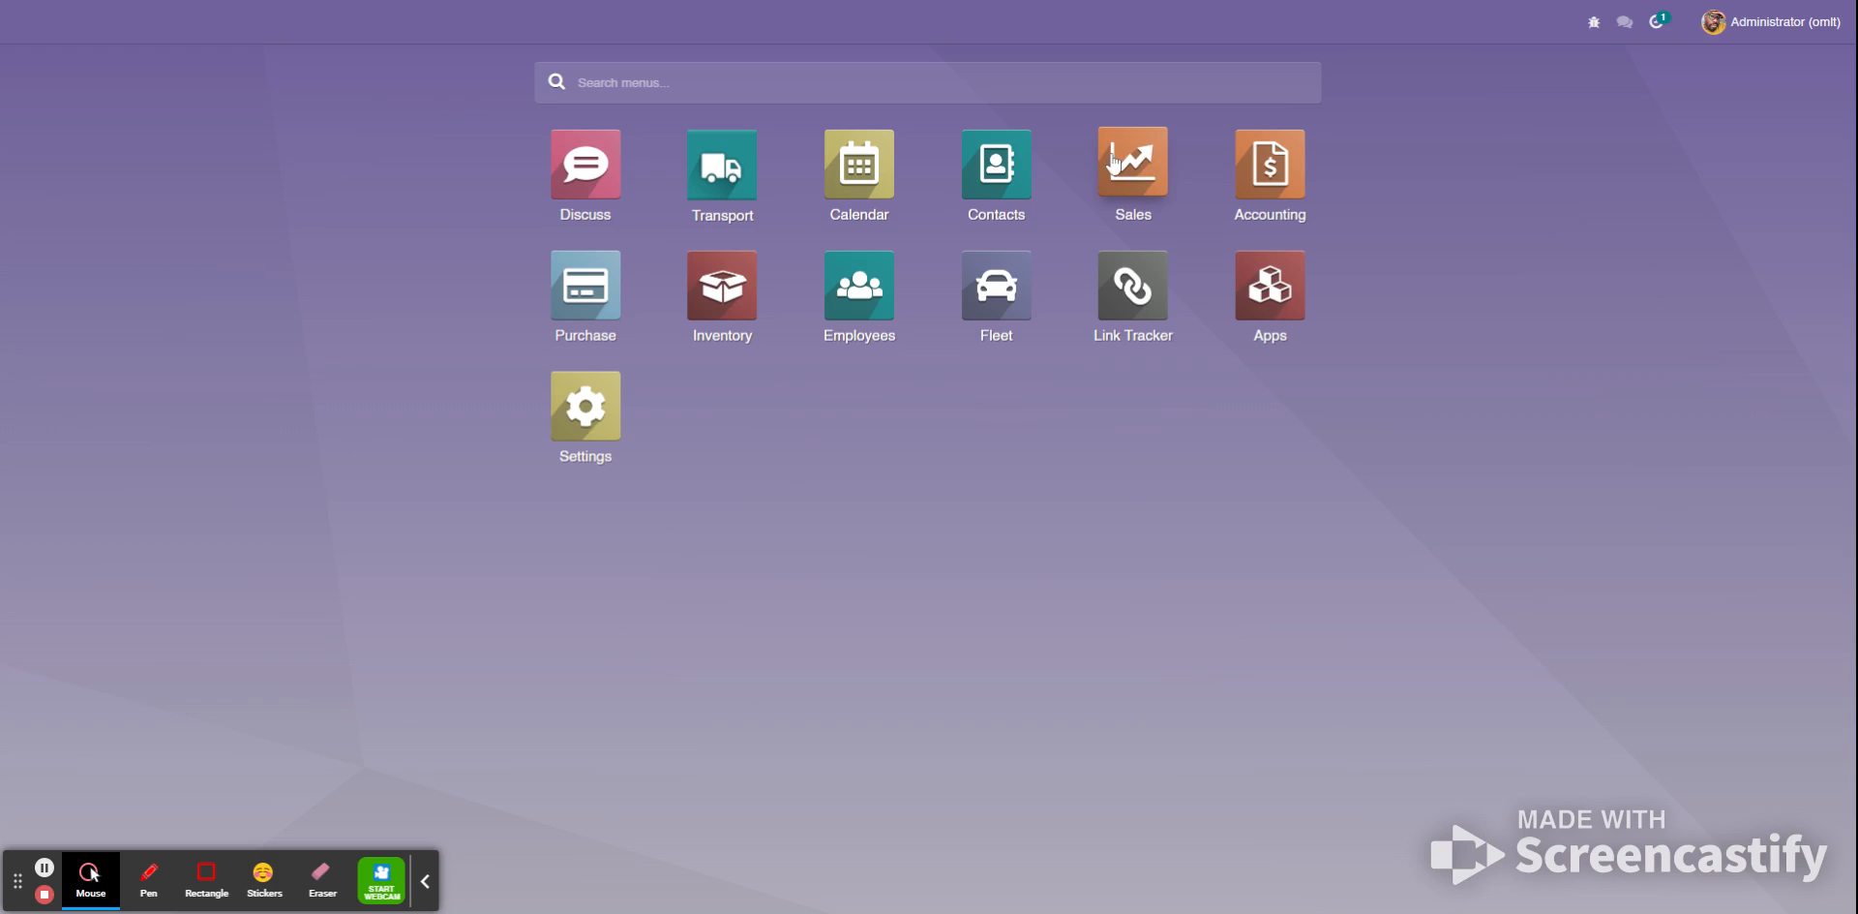
# - Open the Colt Logistics sales order created on 31/05/2022 from the Sales quotations
pyautogui.click(1131, 184)
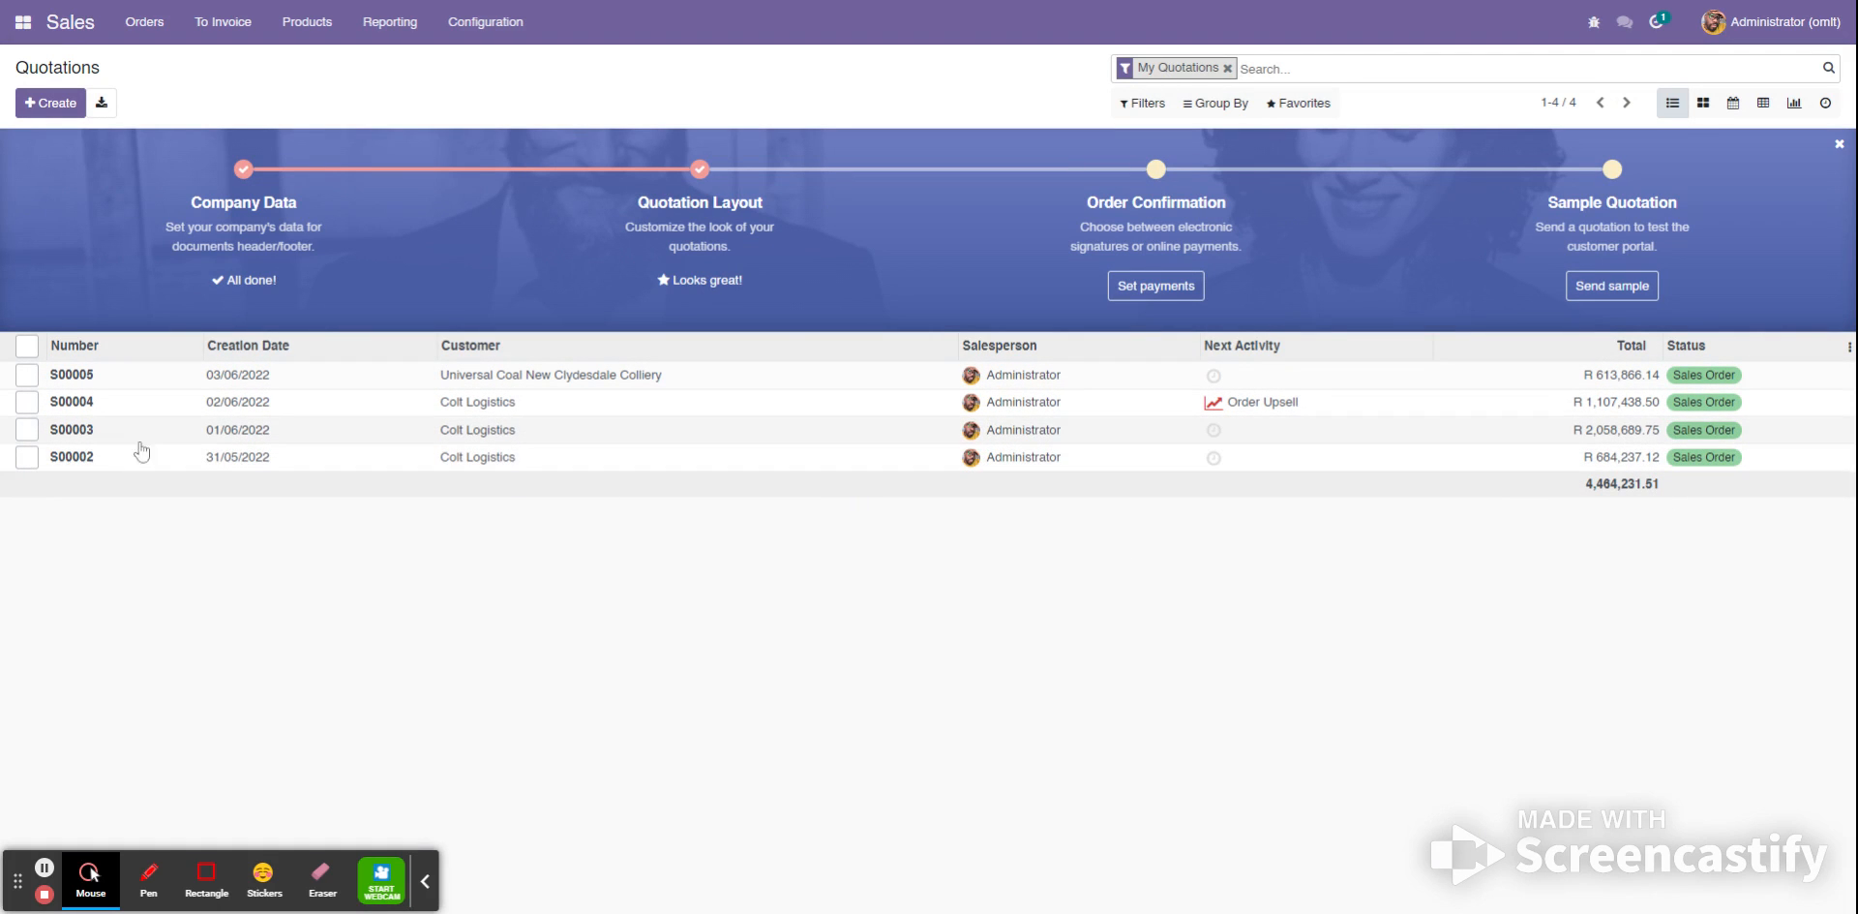
pyautogui.click(64, 465)
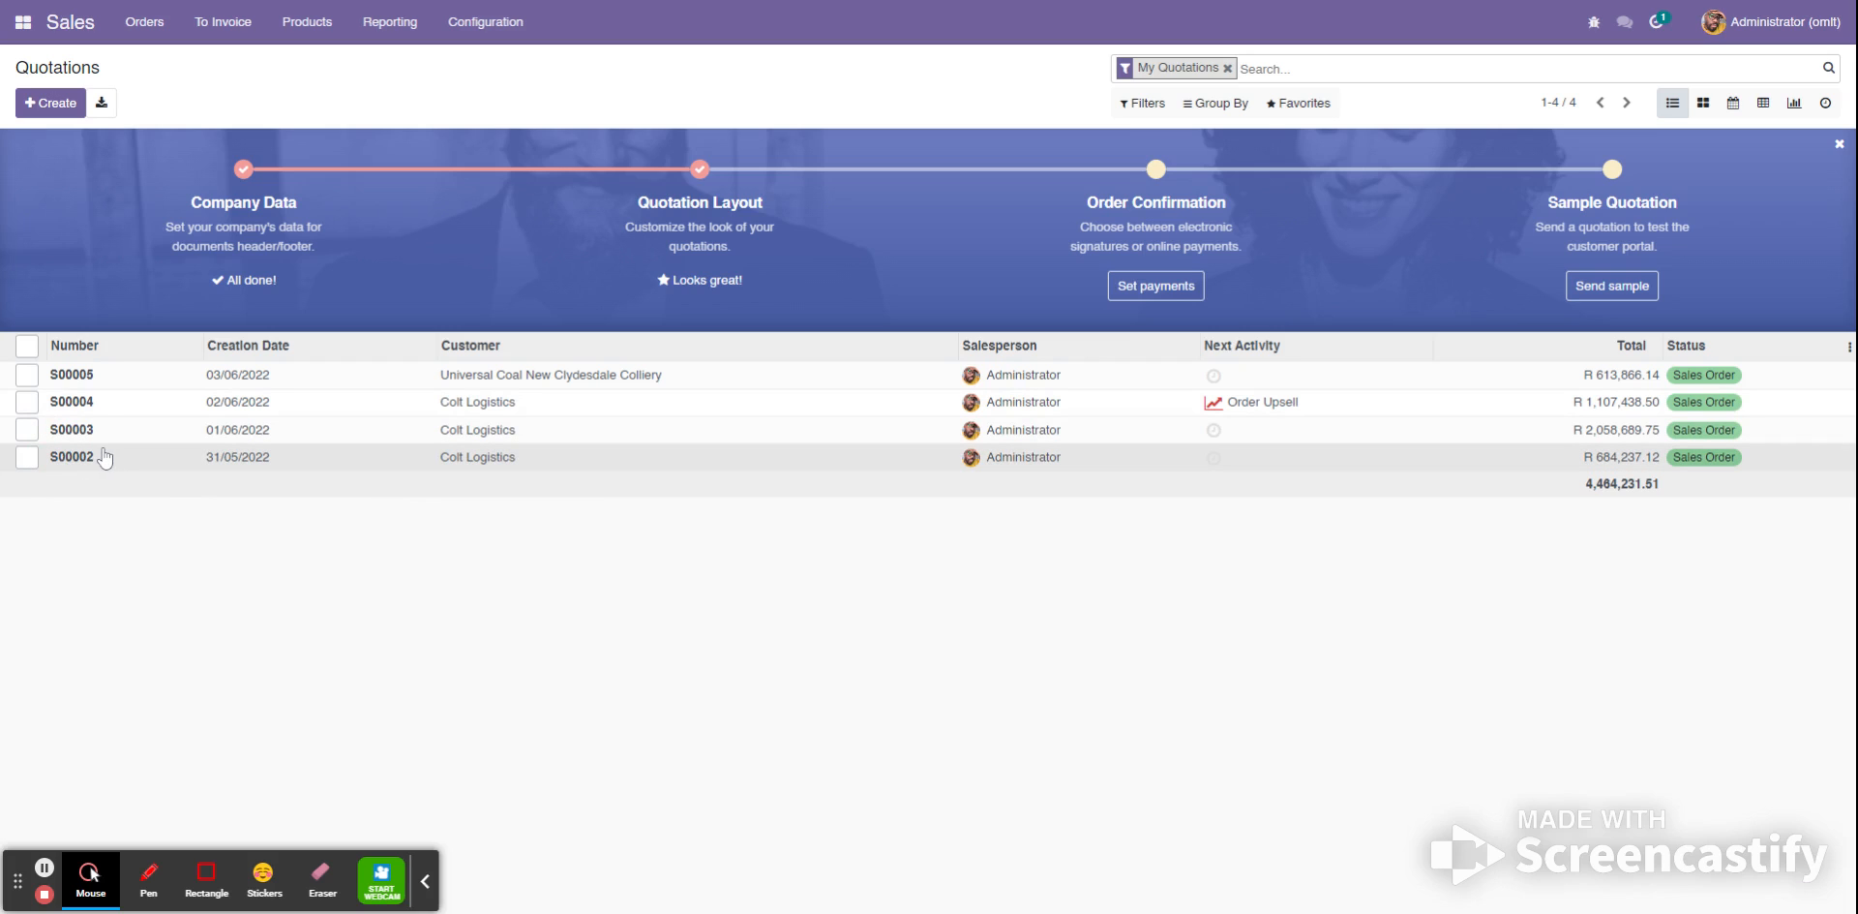
pyautogui.click(105, 457)
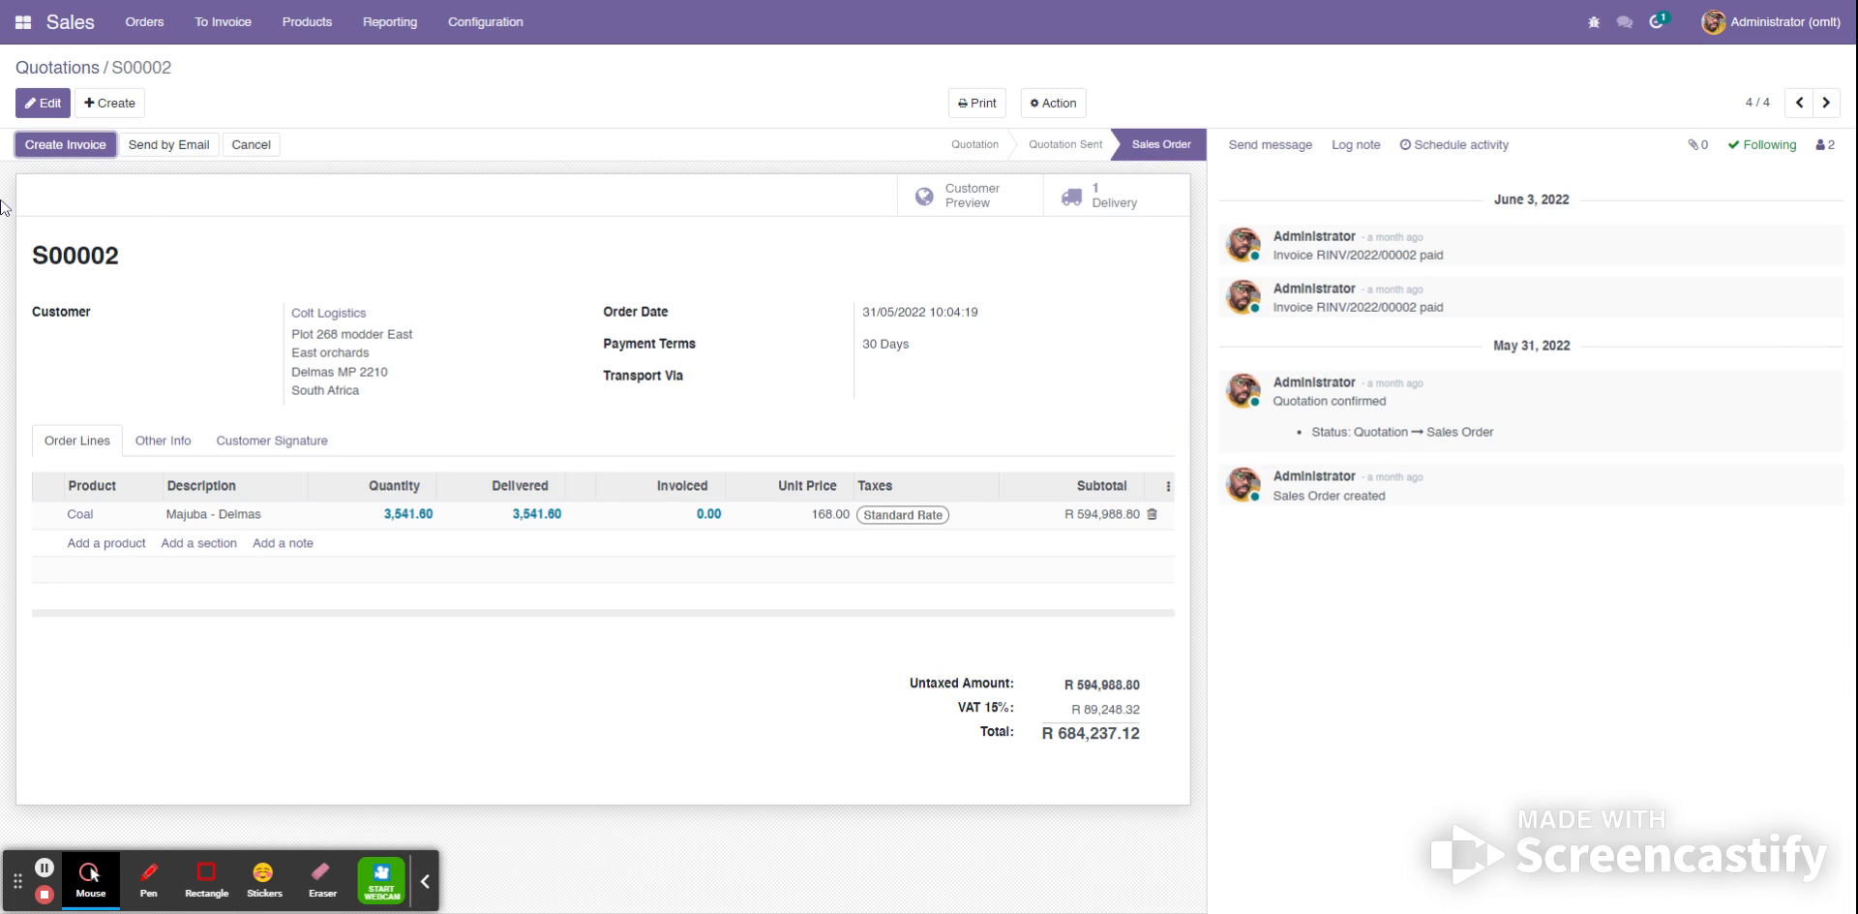
pyautogui.click(76, 151)
# - Switch to the Fleet module and display its vehicles as a list
pyautogui.click(34, 27)
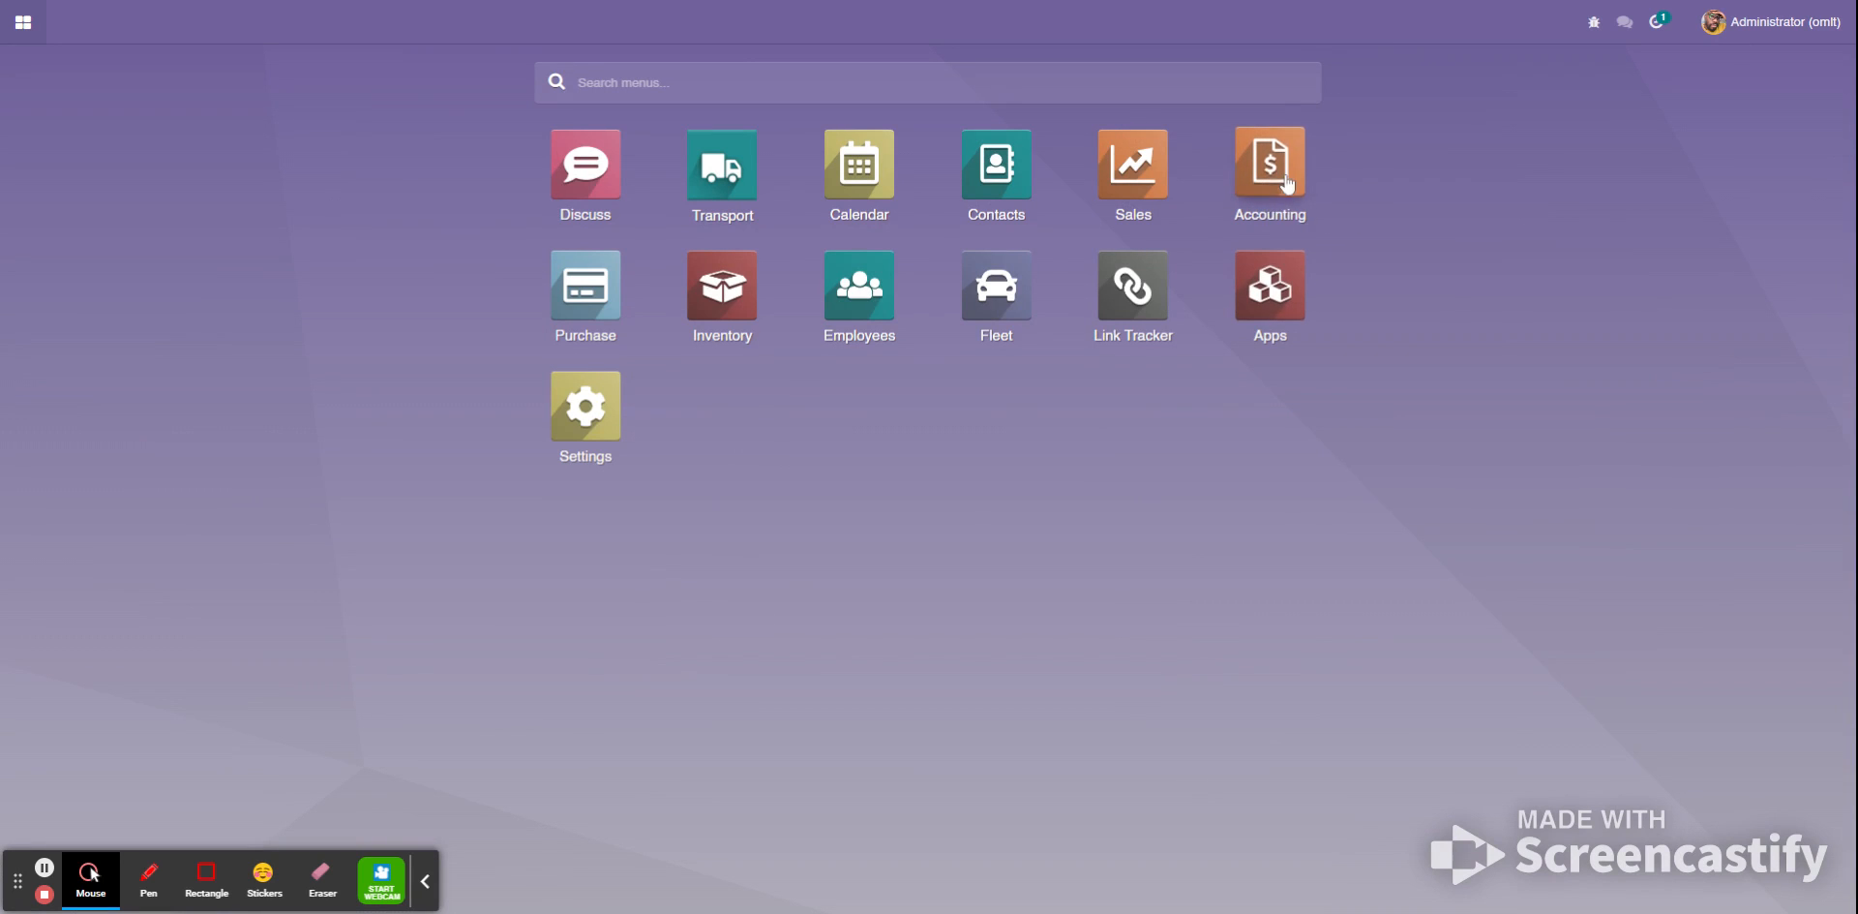
pyautogui.click(996, 292)
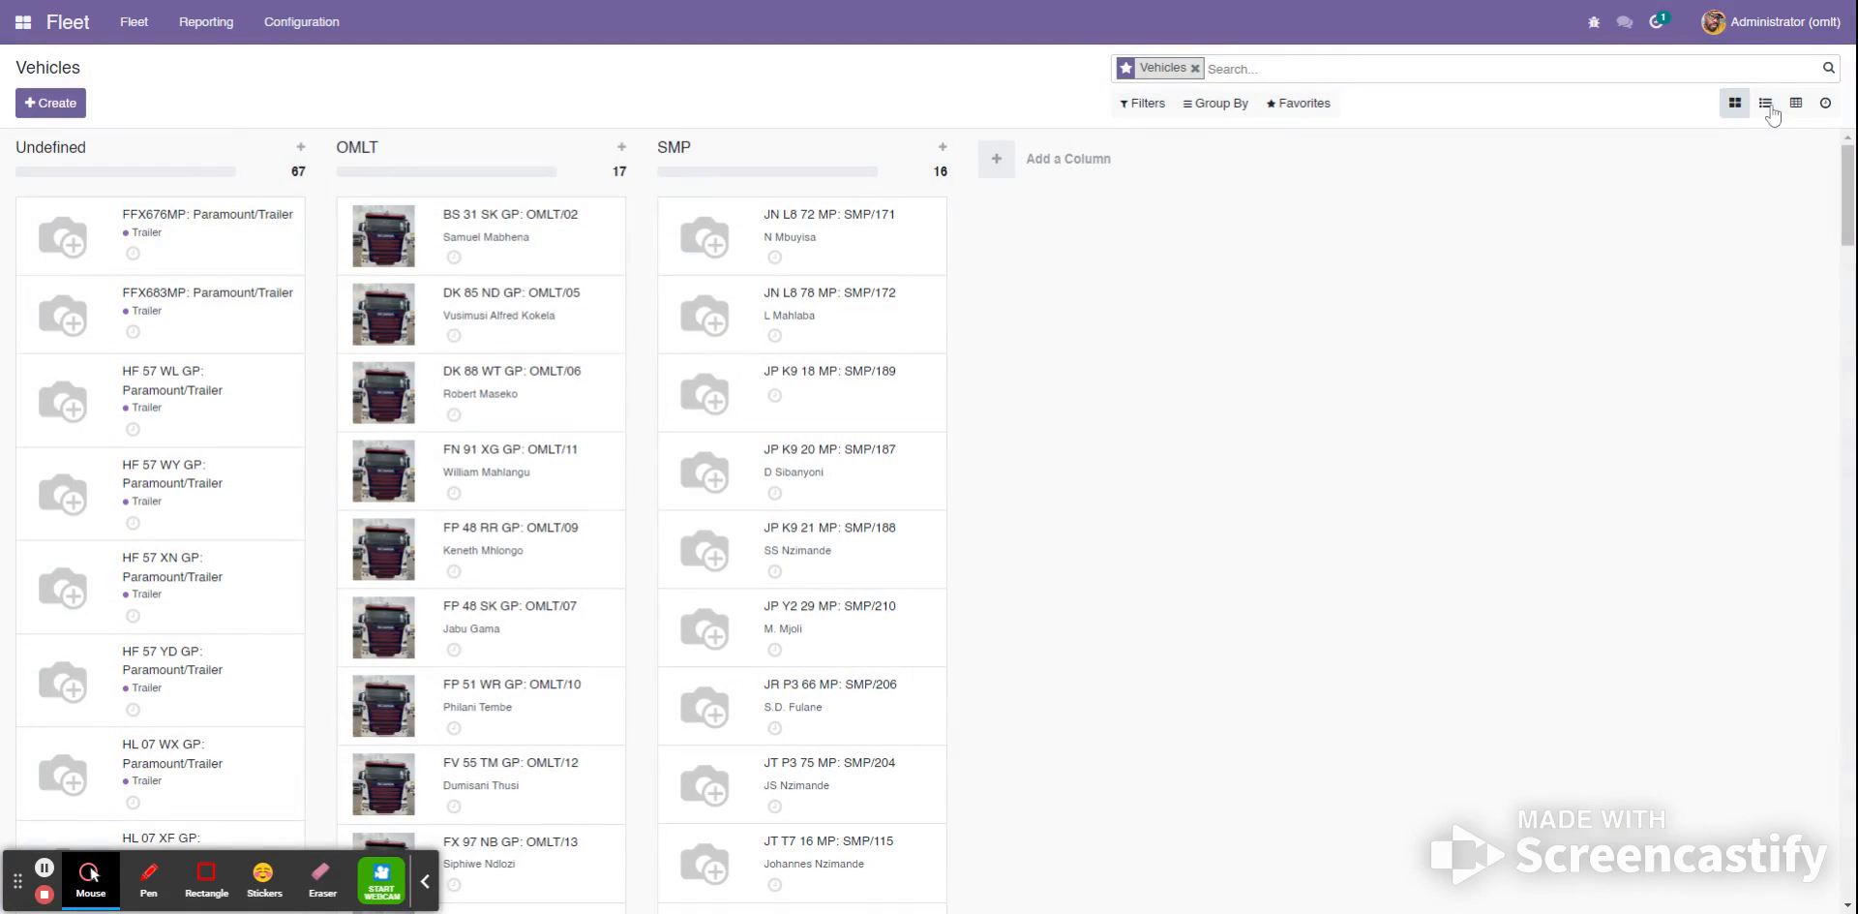
pyautogui.click(1770, 108)
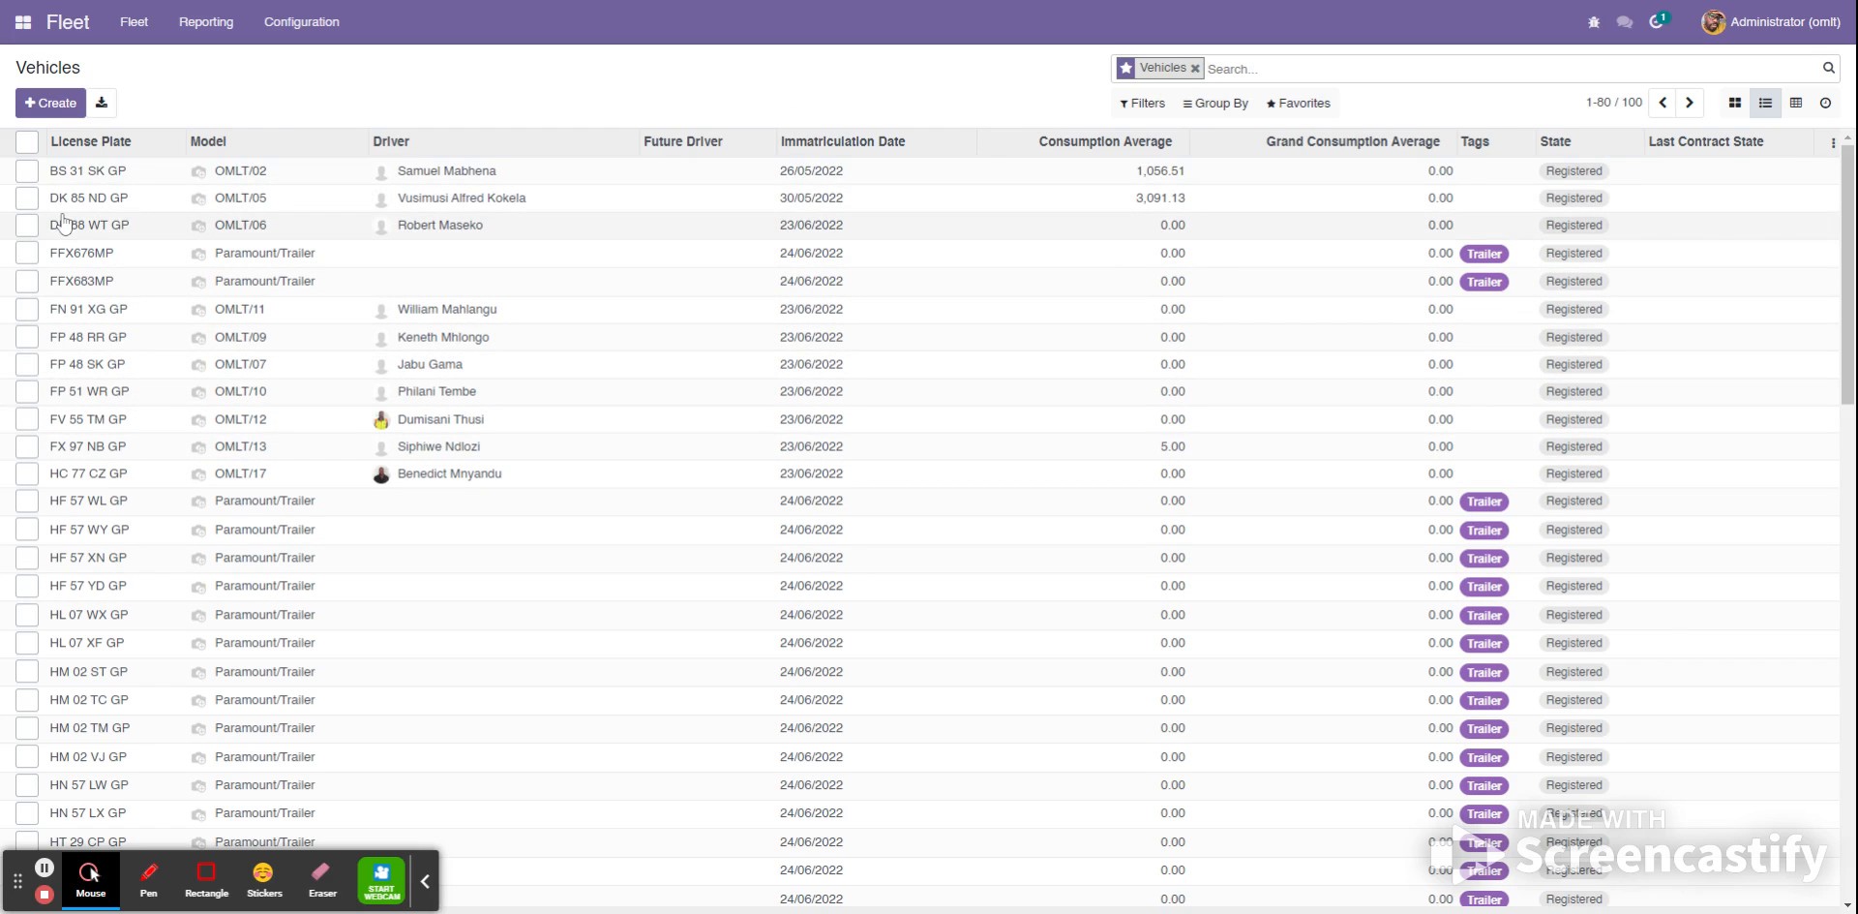
pyautogui.click(137, 35)
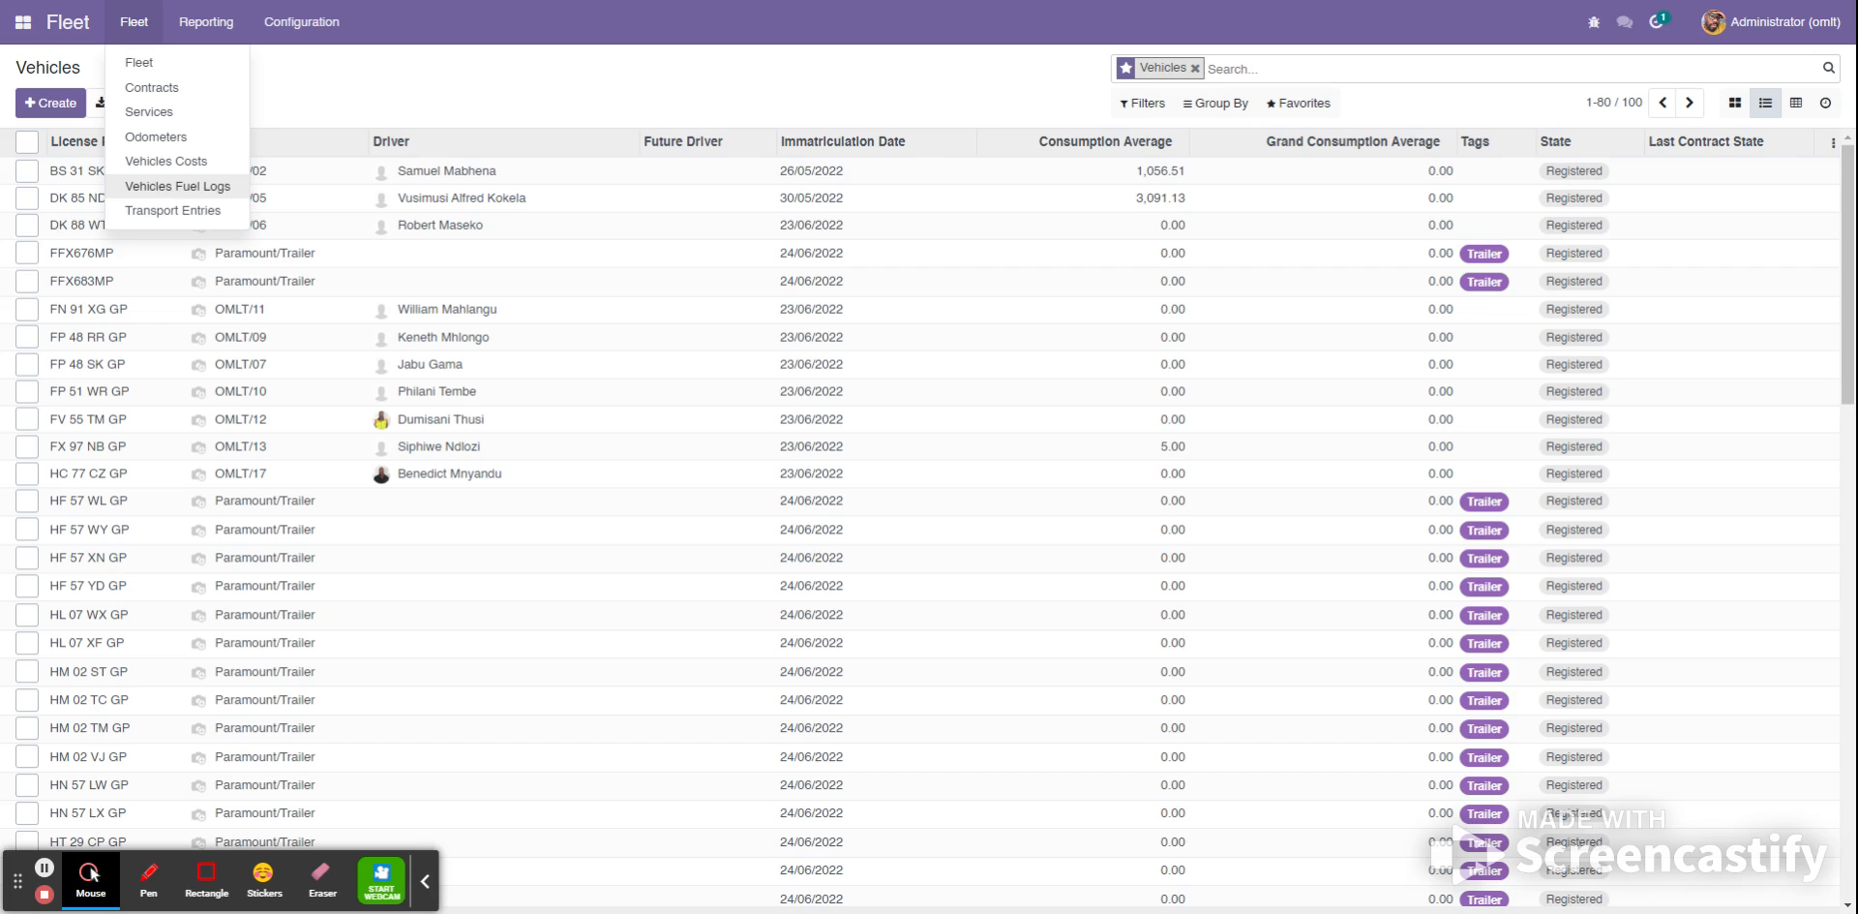
pyautogui.click(161, 190)
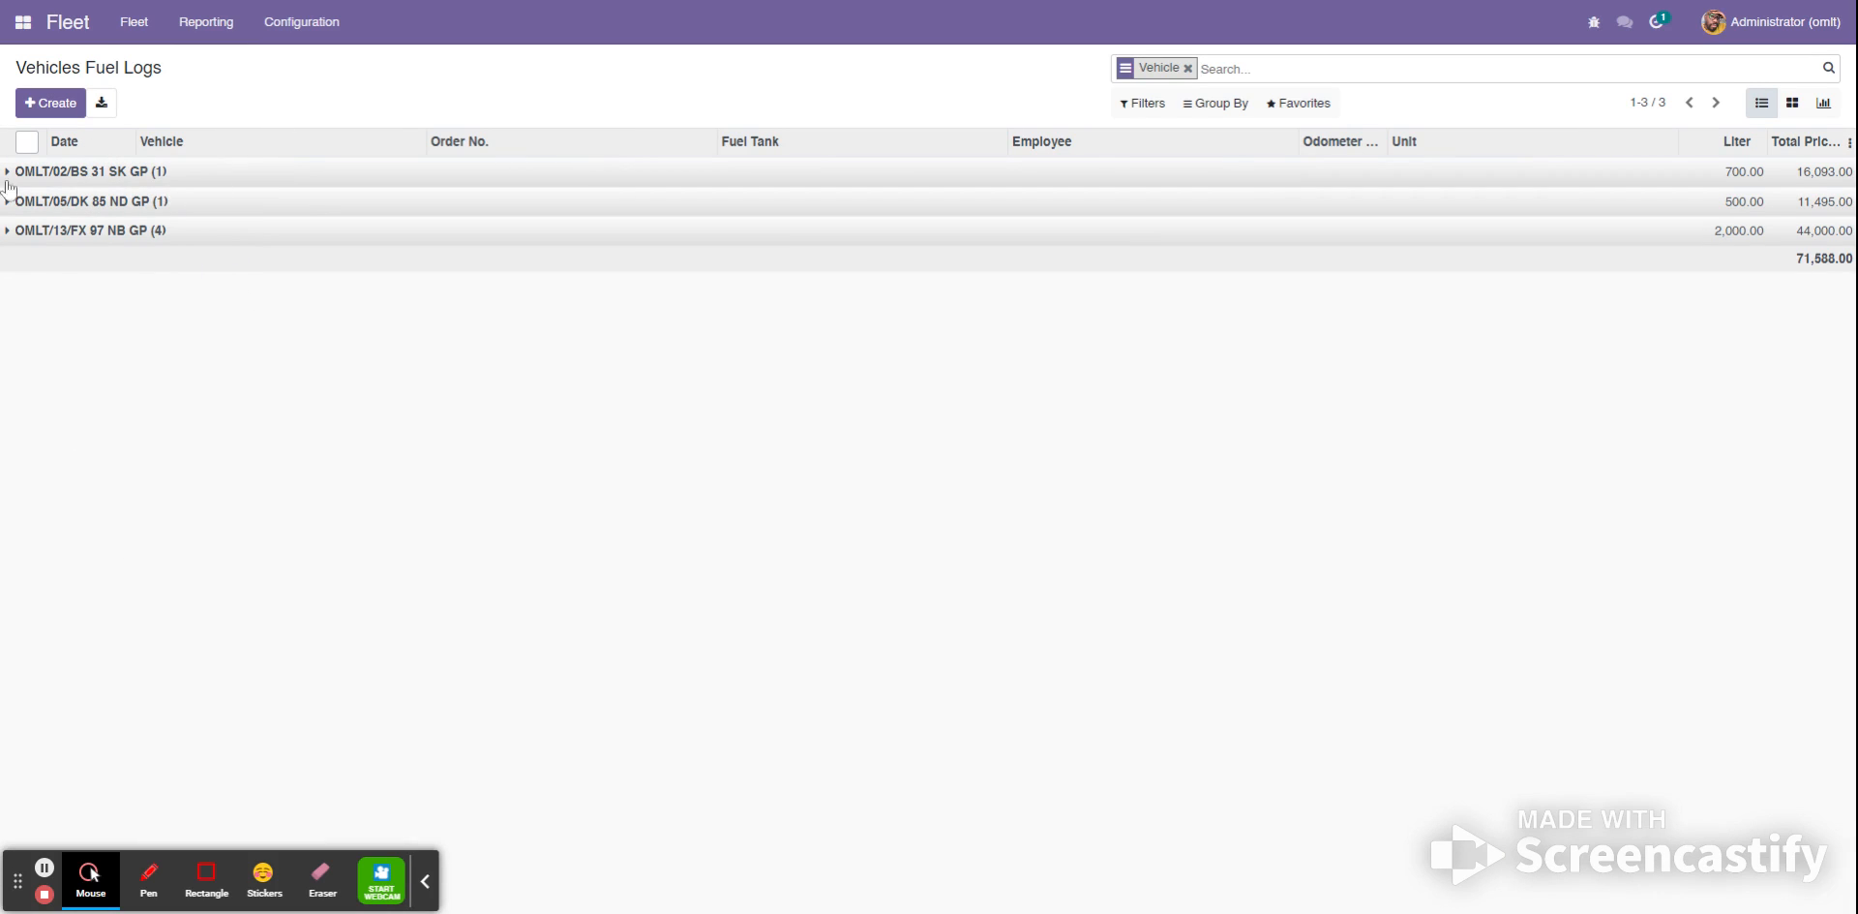
pyautogui.click(1188, 67)
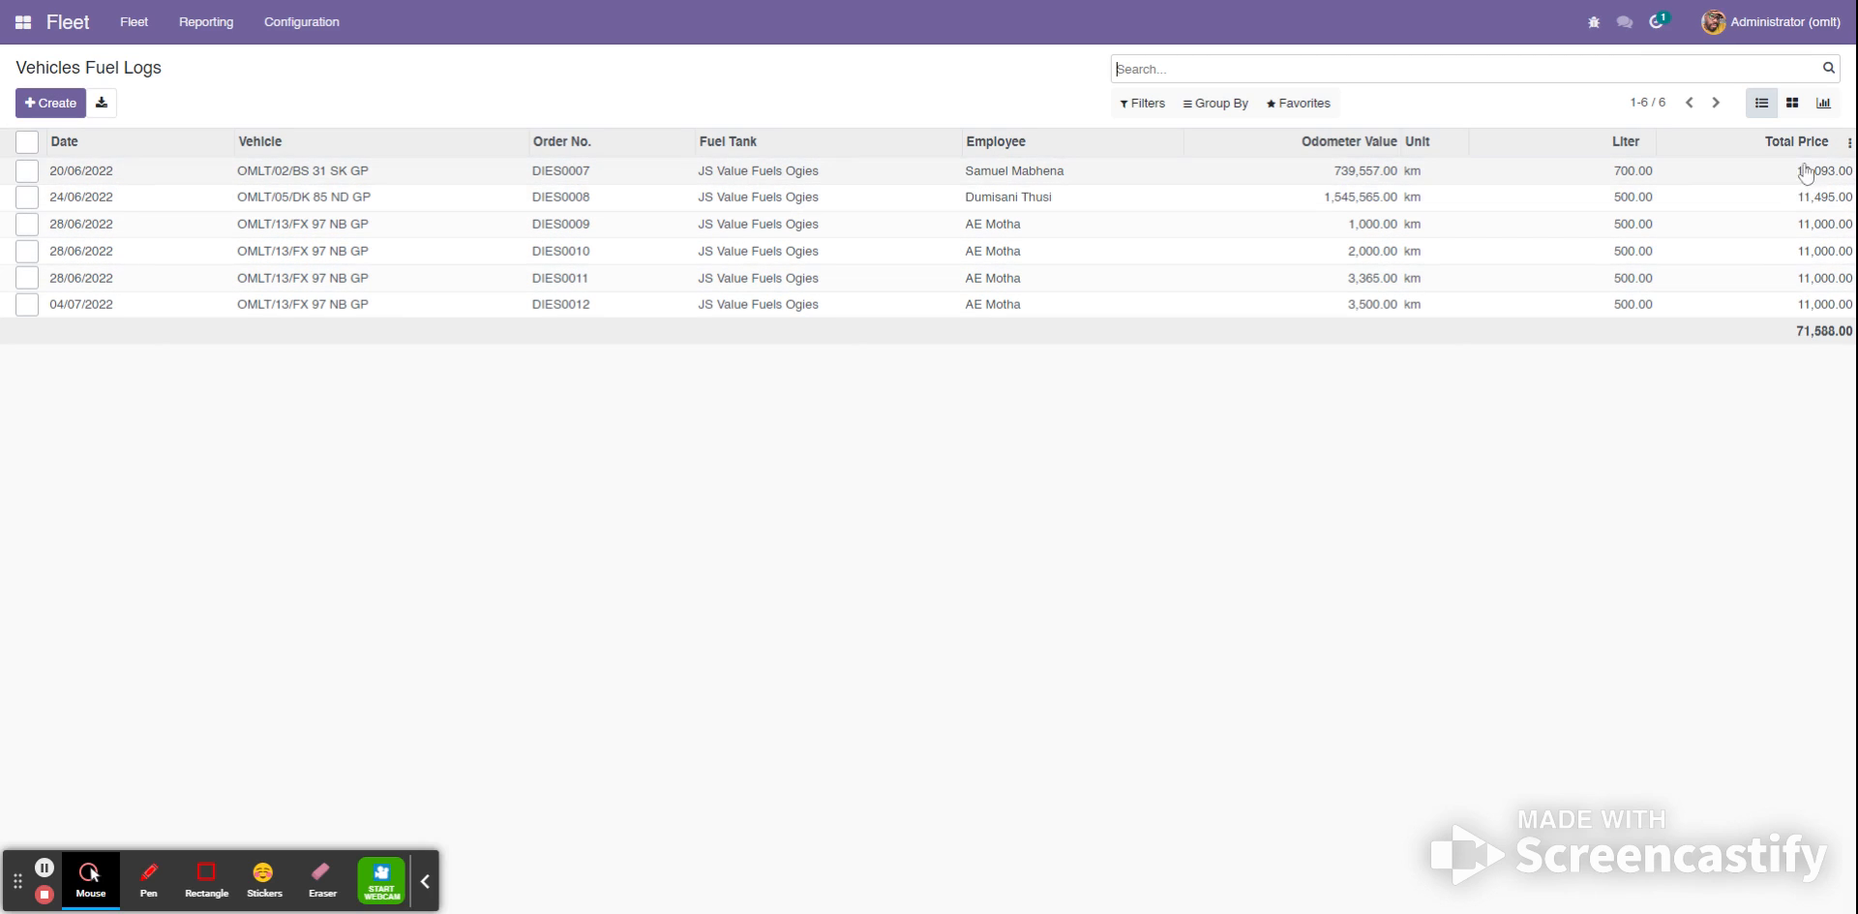
pyautogui.click(77, 176)
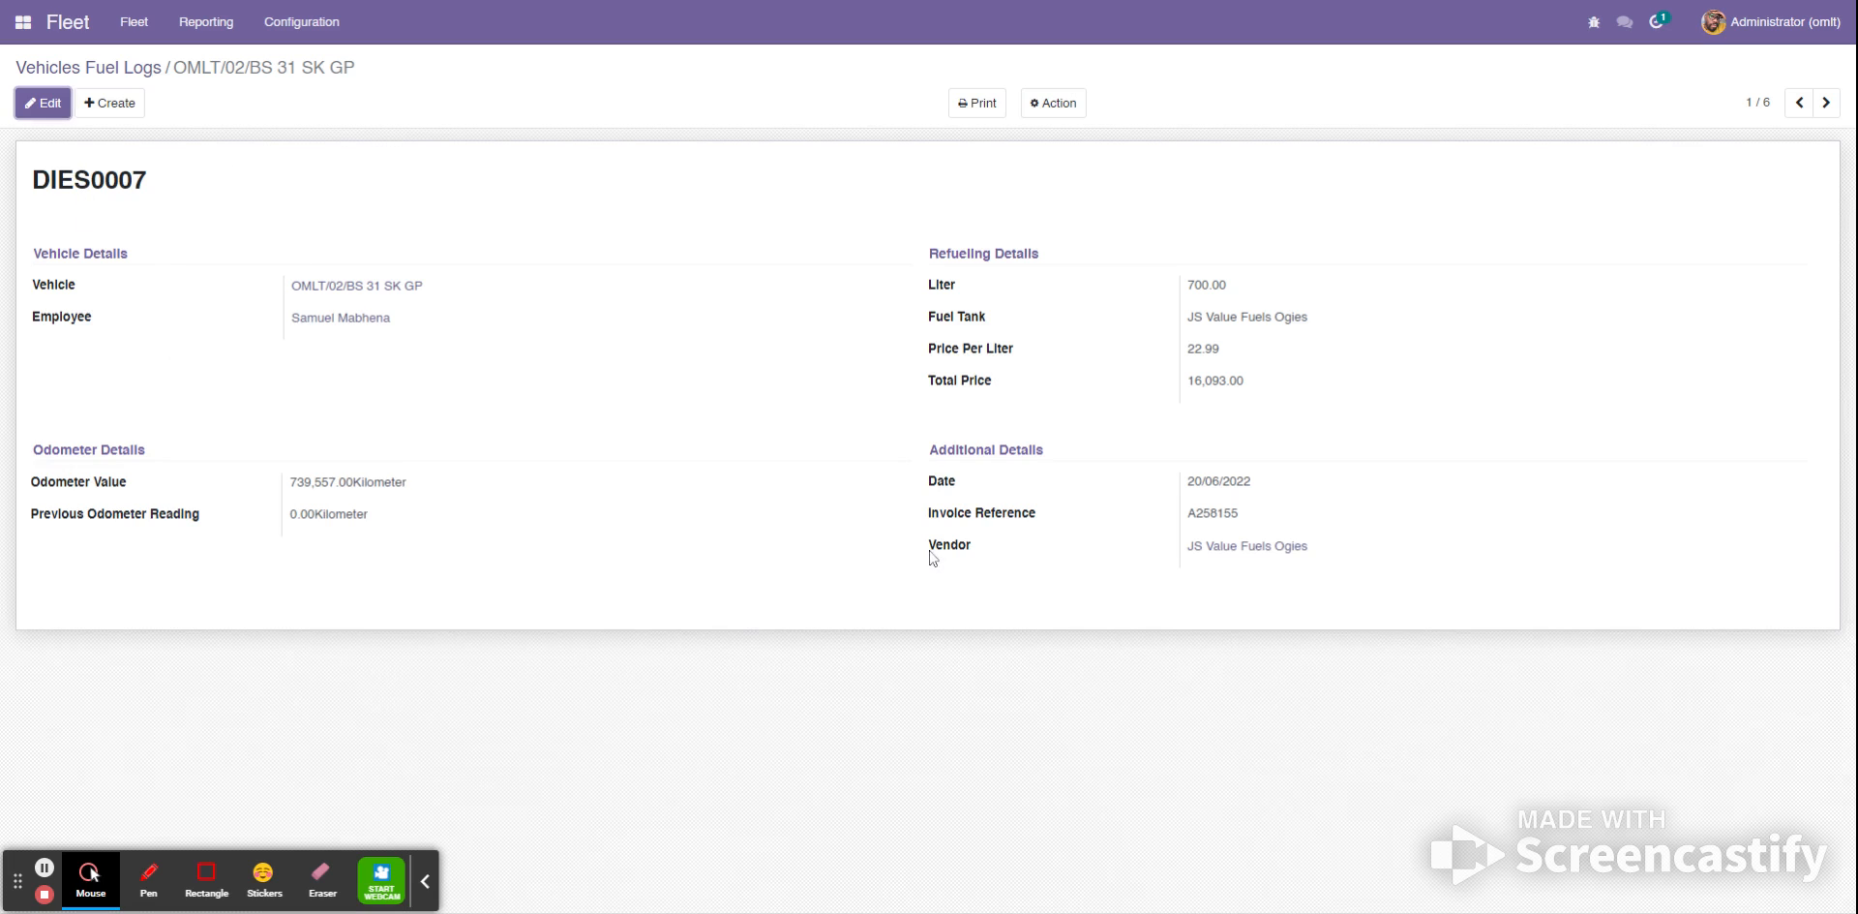
pyautogui.click(107, 104)
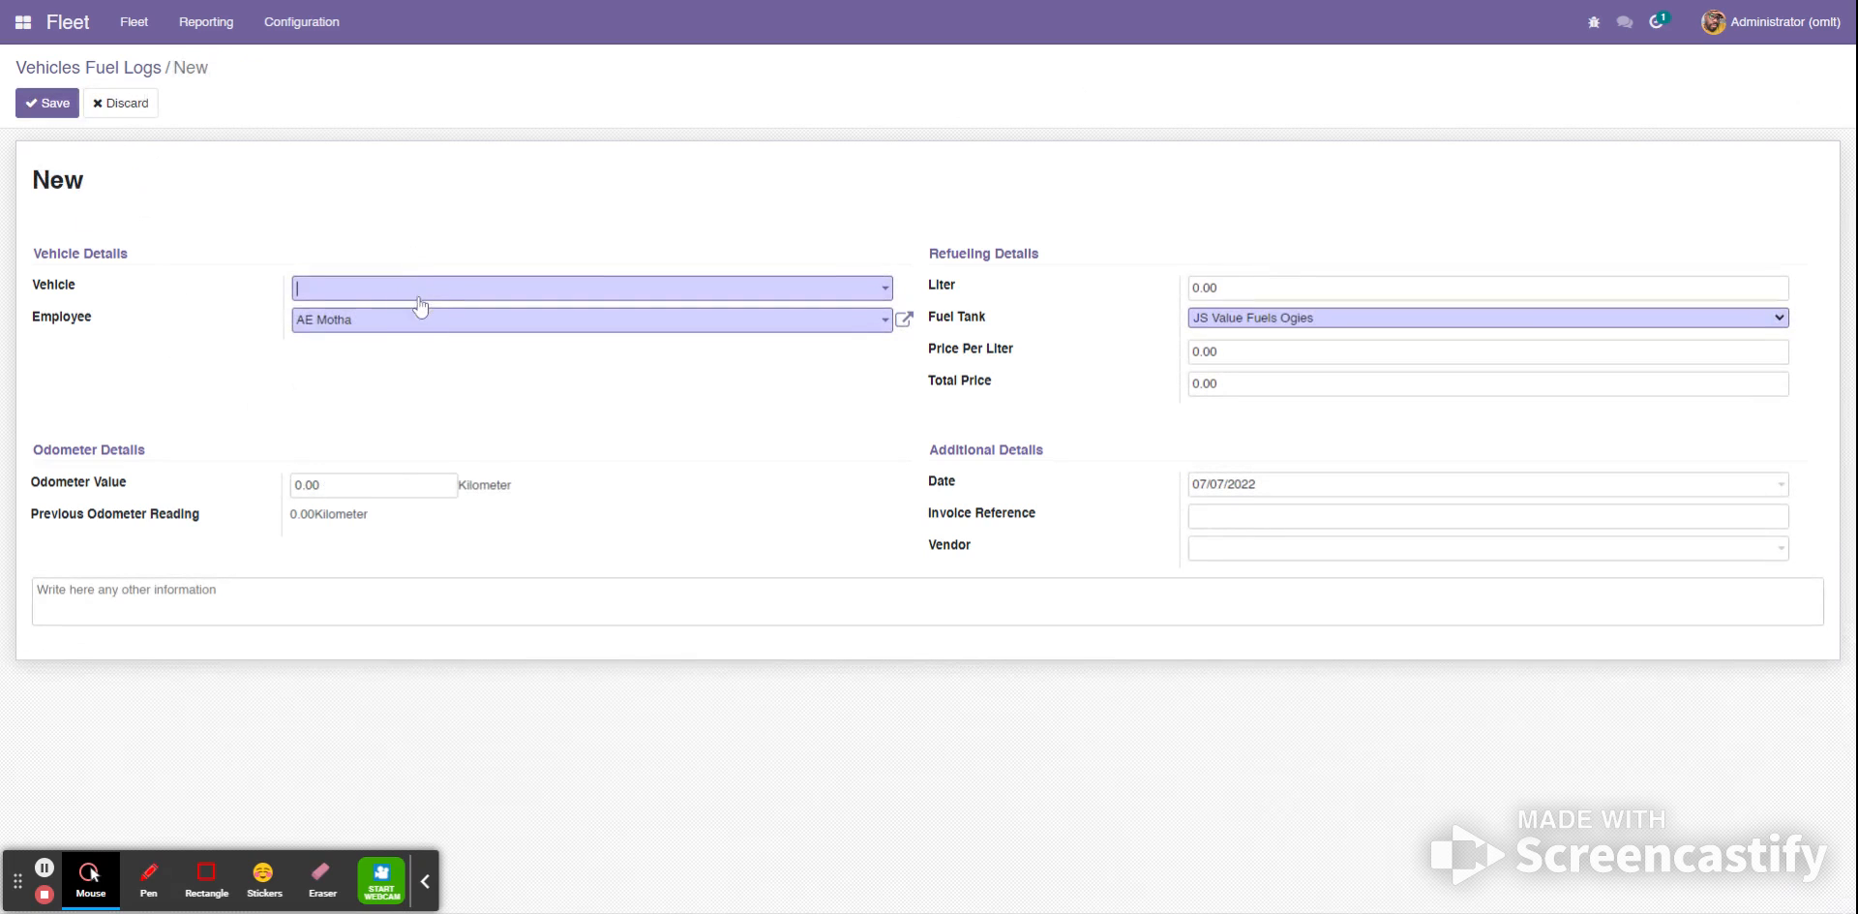
pyautogui.click(419, 290)
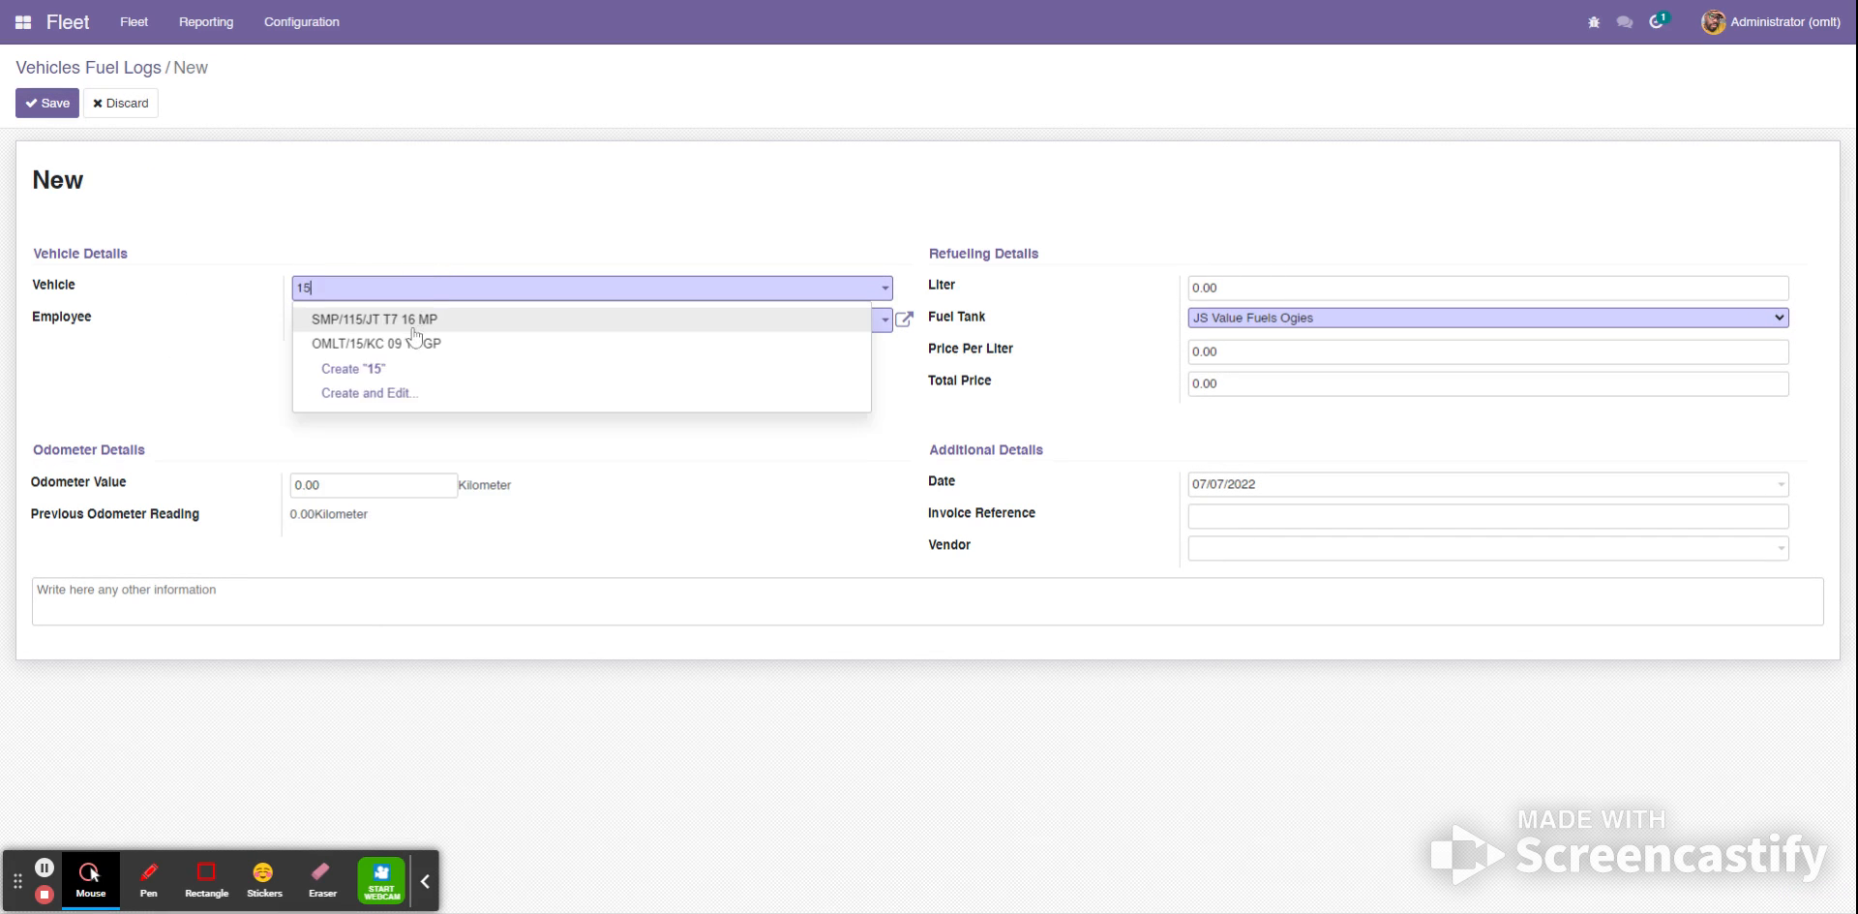
pyautogui.click(396, 330)
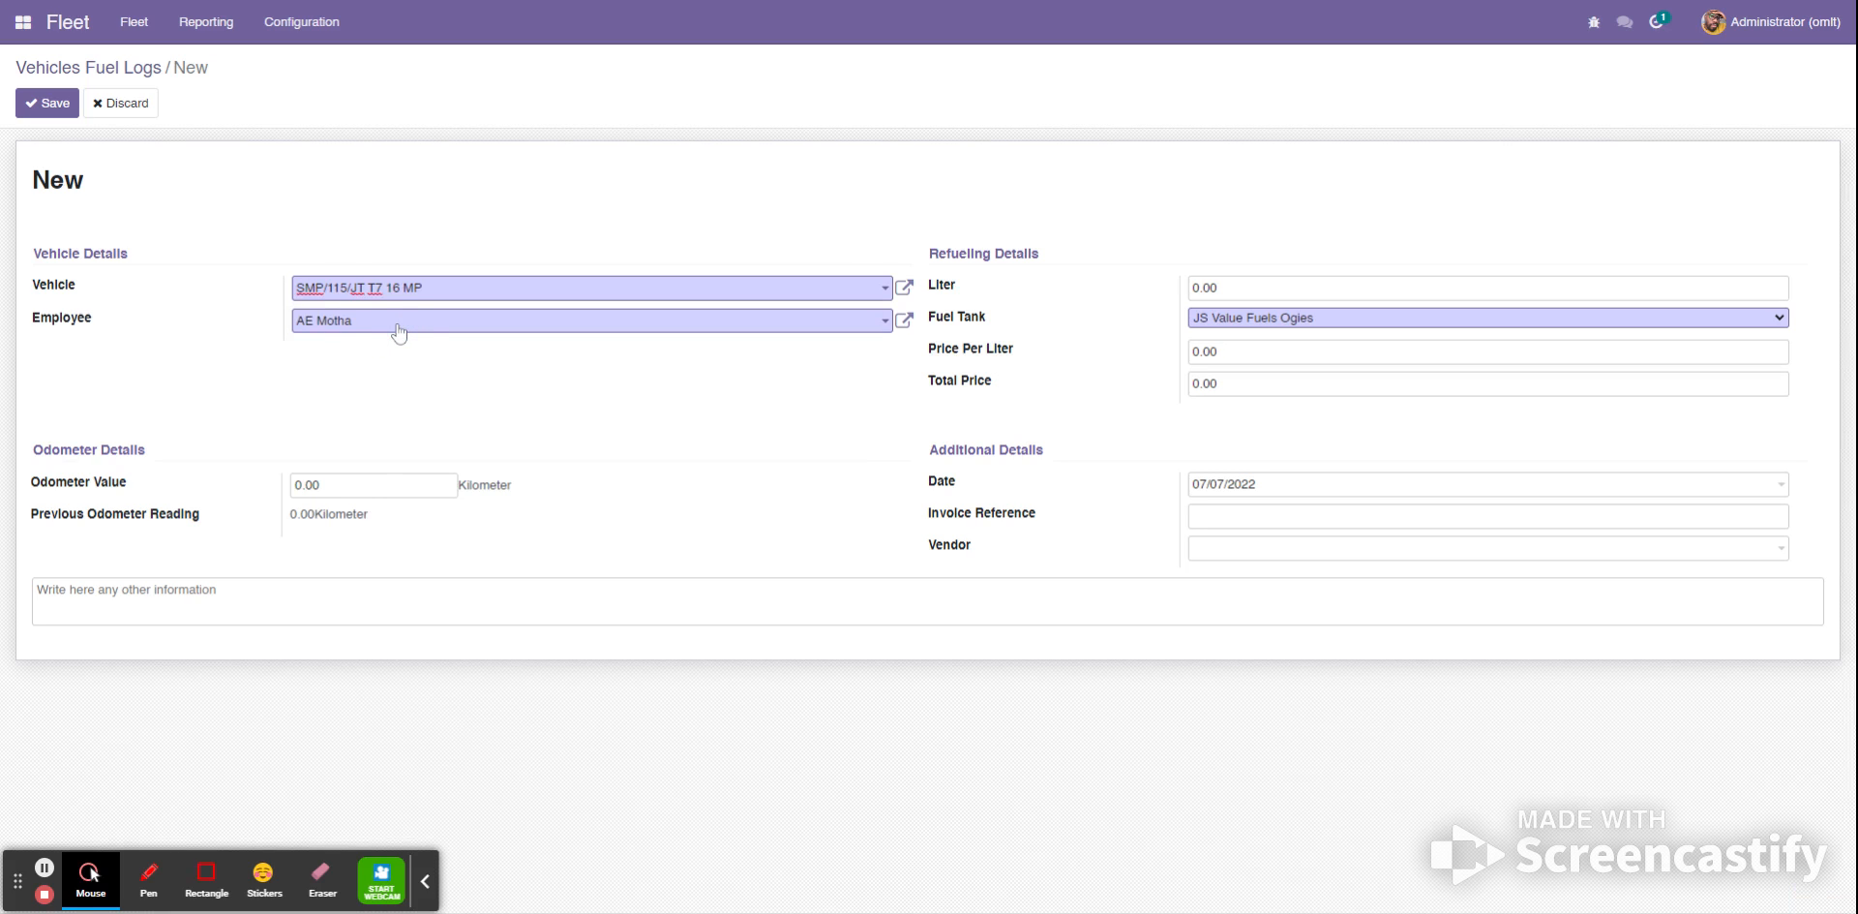
pyautogui.click(399, 331)
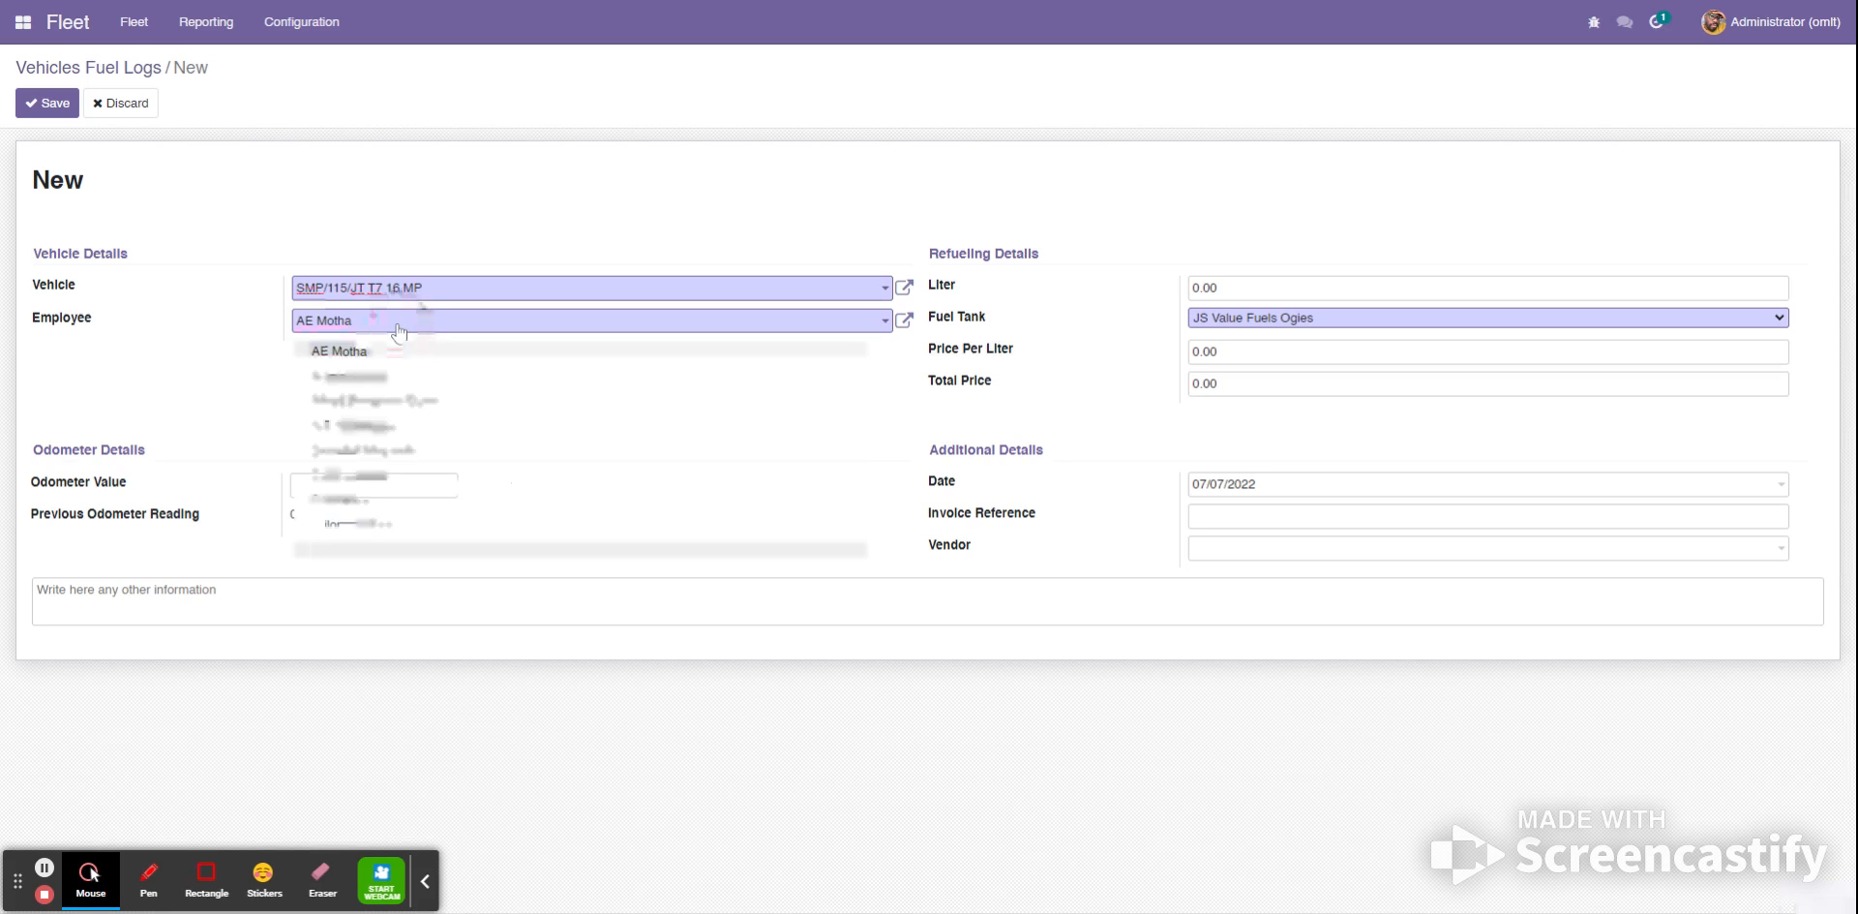
pyautogui.click(397, 405)
# - Set the fuel log's odometer value to 151000 km, the liters to 500 and the price per liter to 24.59
pyautogui.click(387, 484)
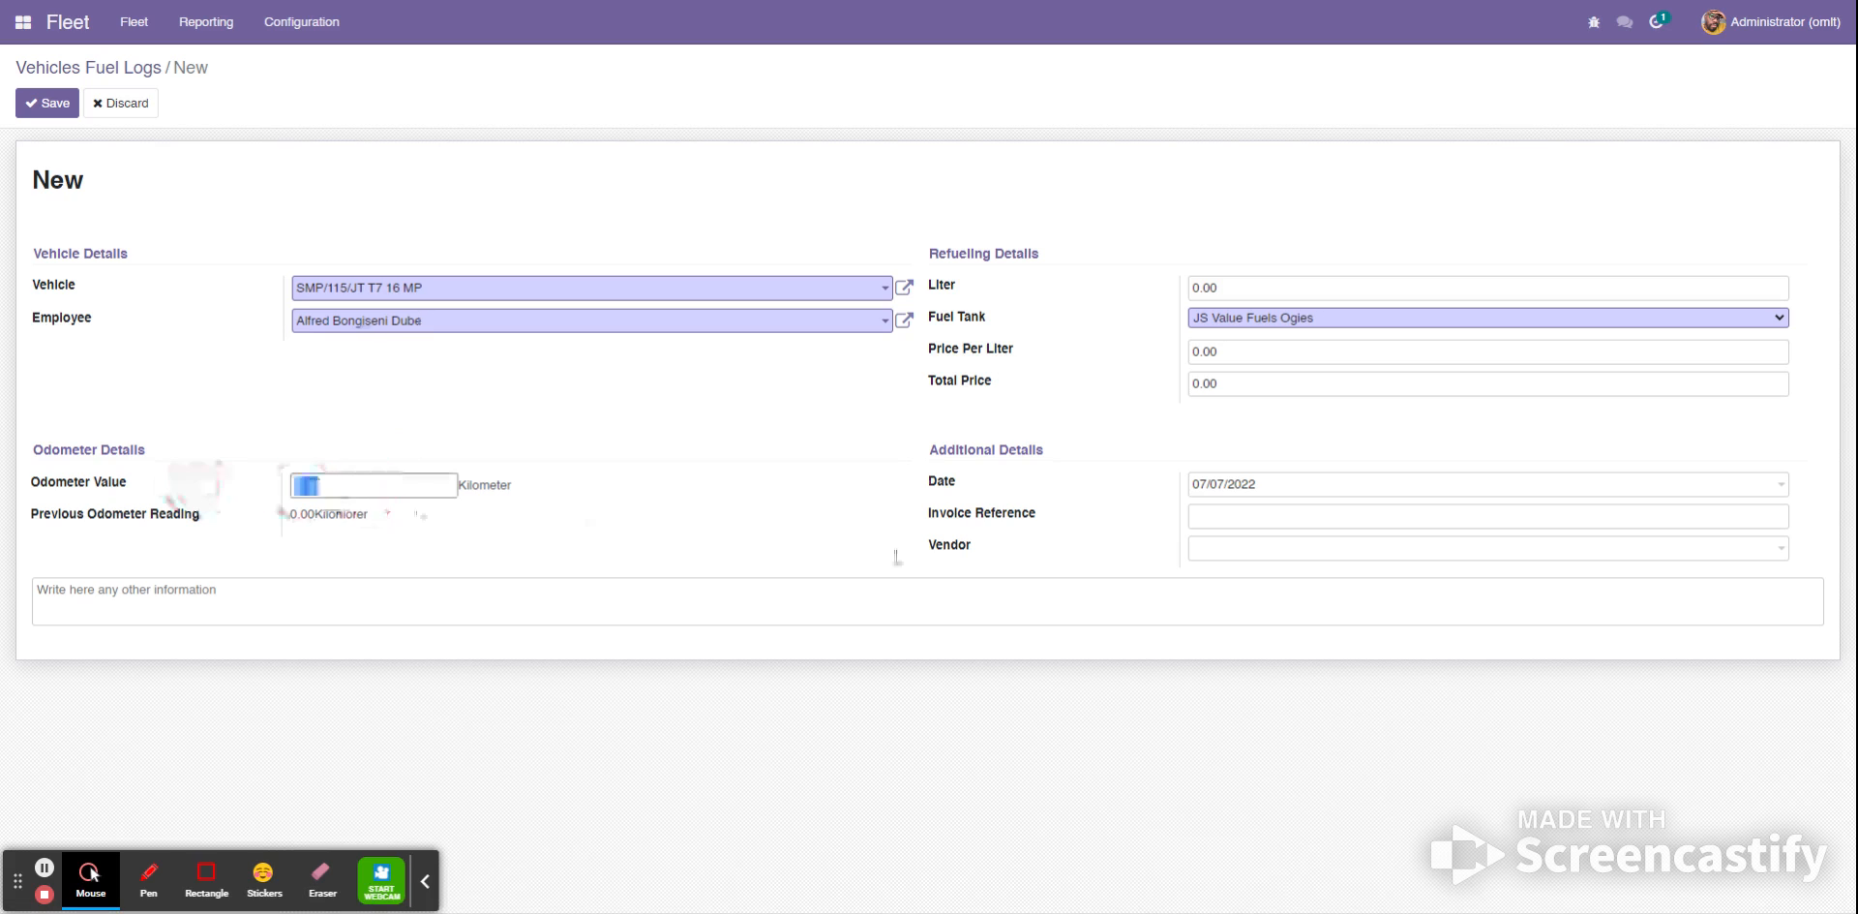
pyautogui.write('151000')
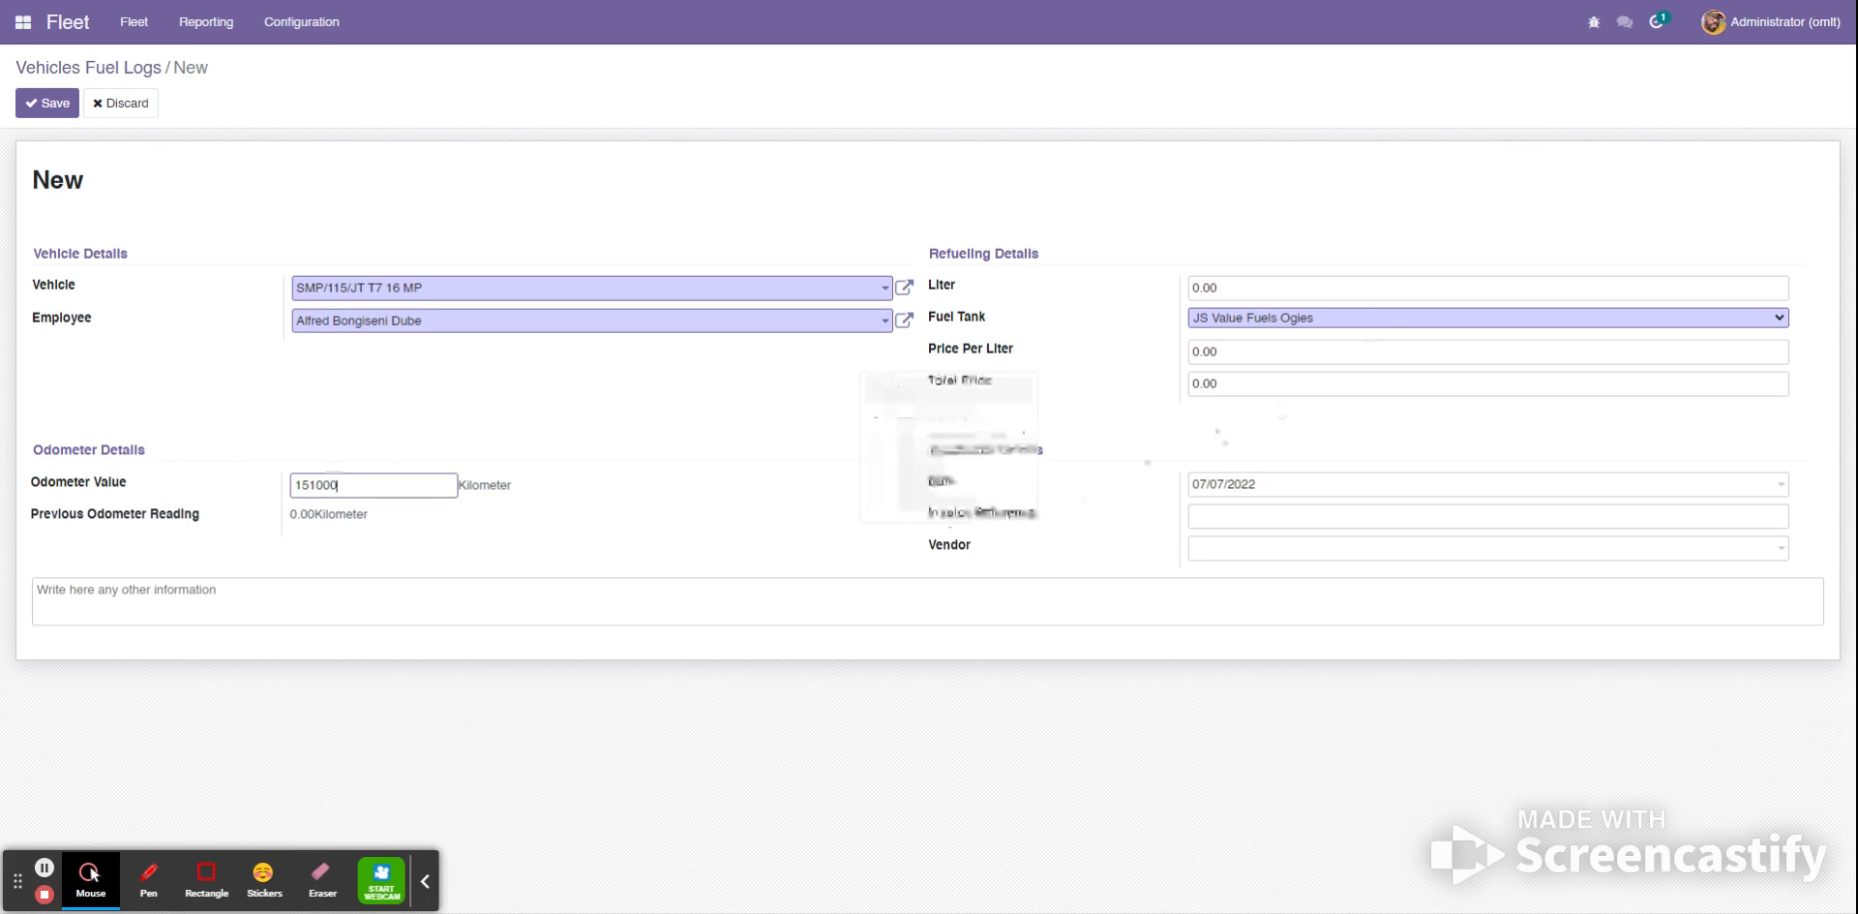
pyautogui.press('Tab')
pyautogui.write('5')
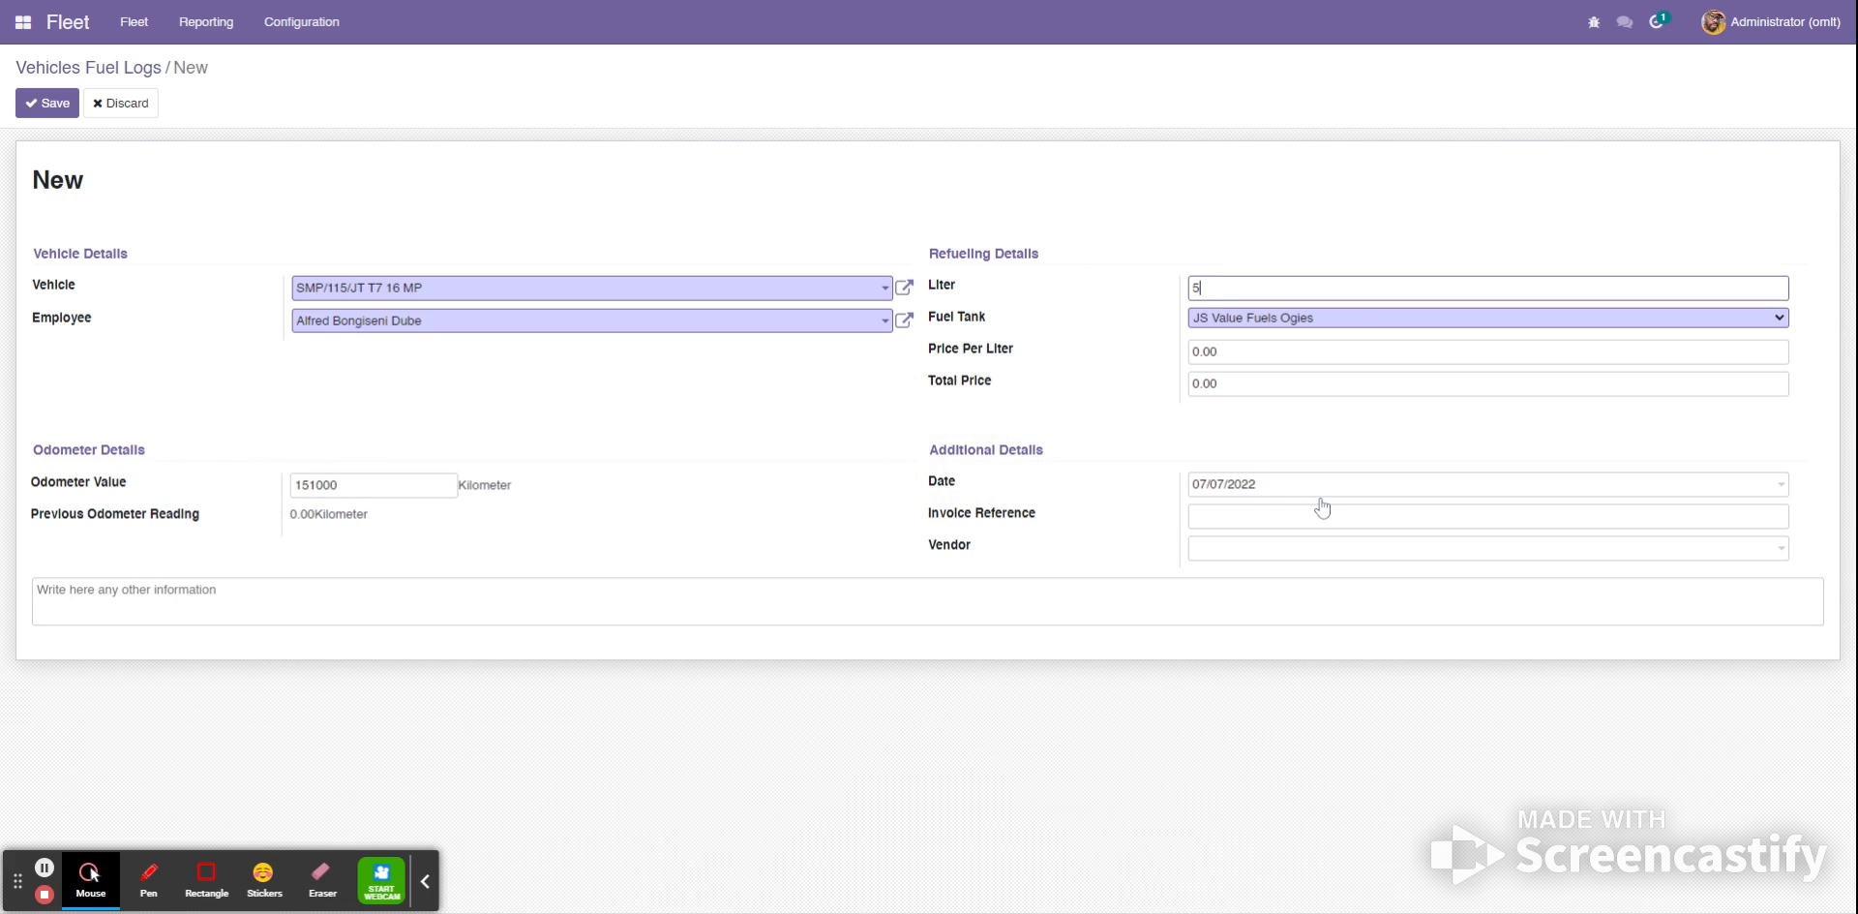
pyautogui.click(1241, 350)
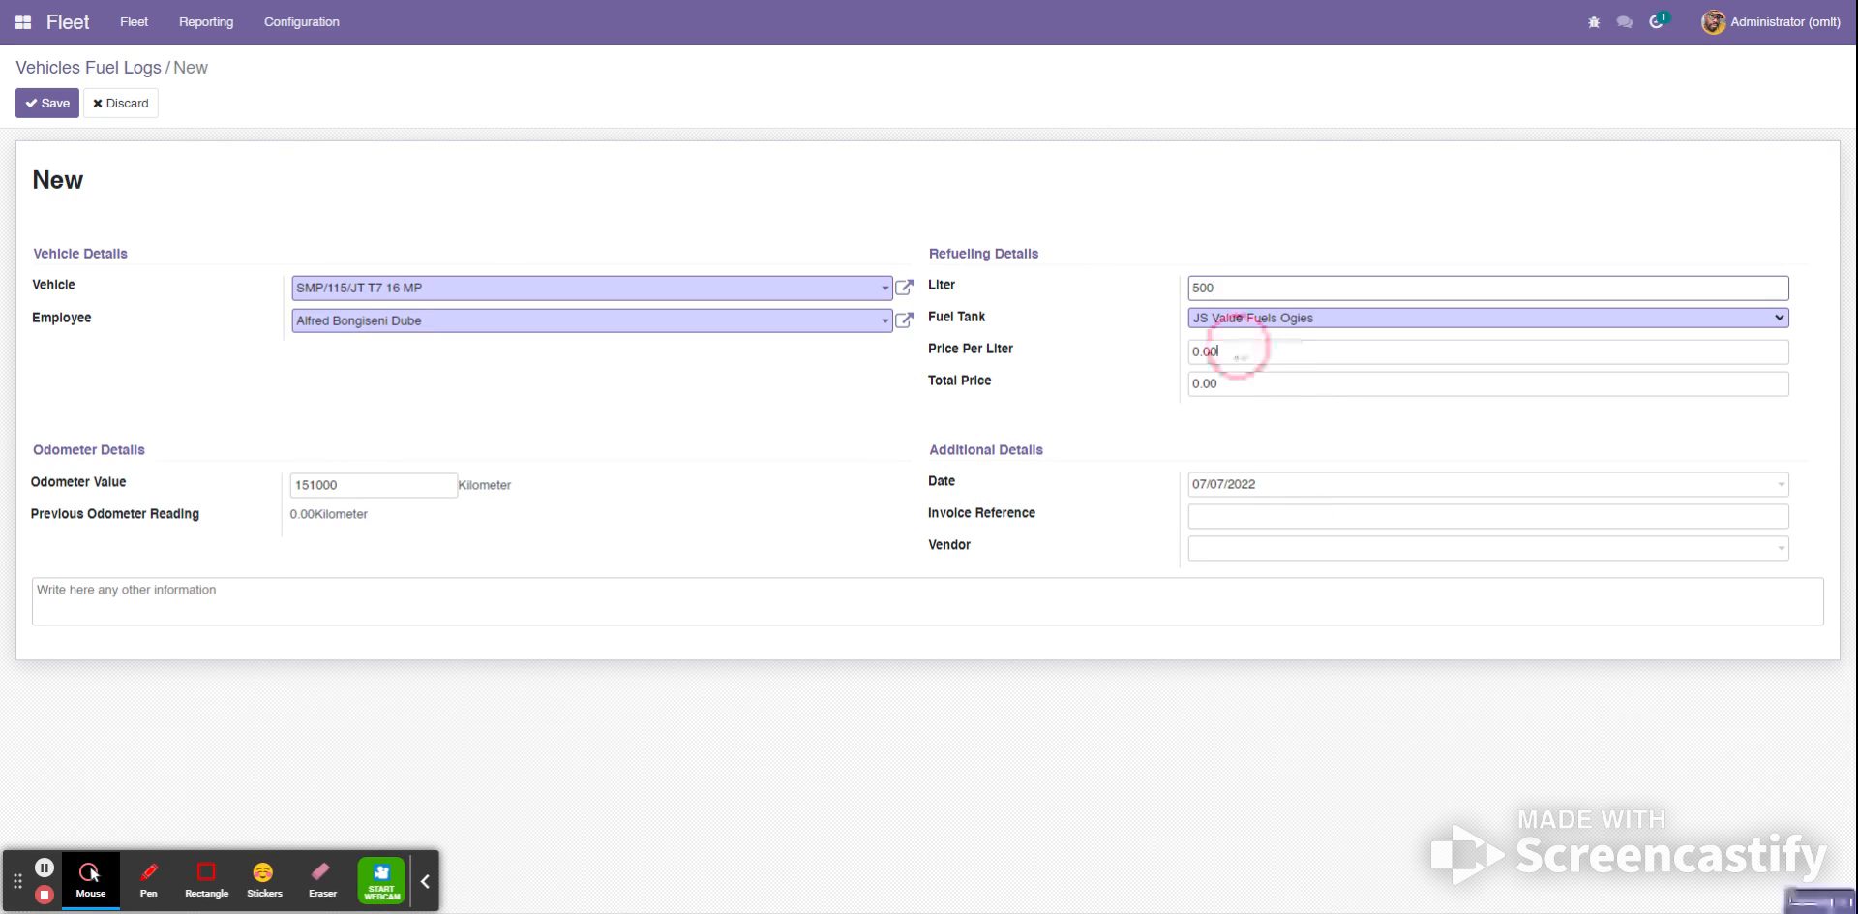
pyautogui.write('24.59')
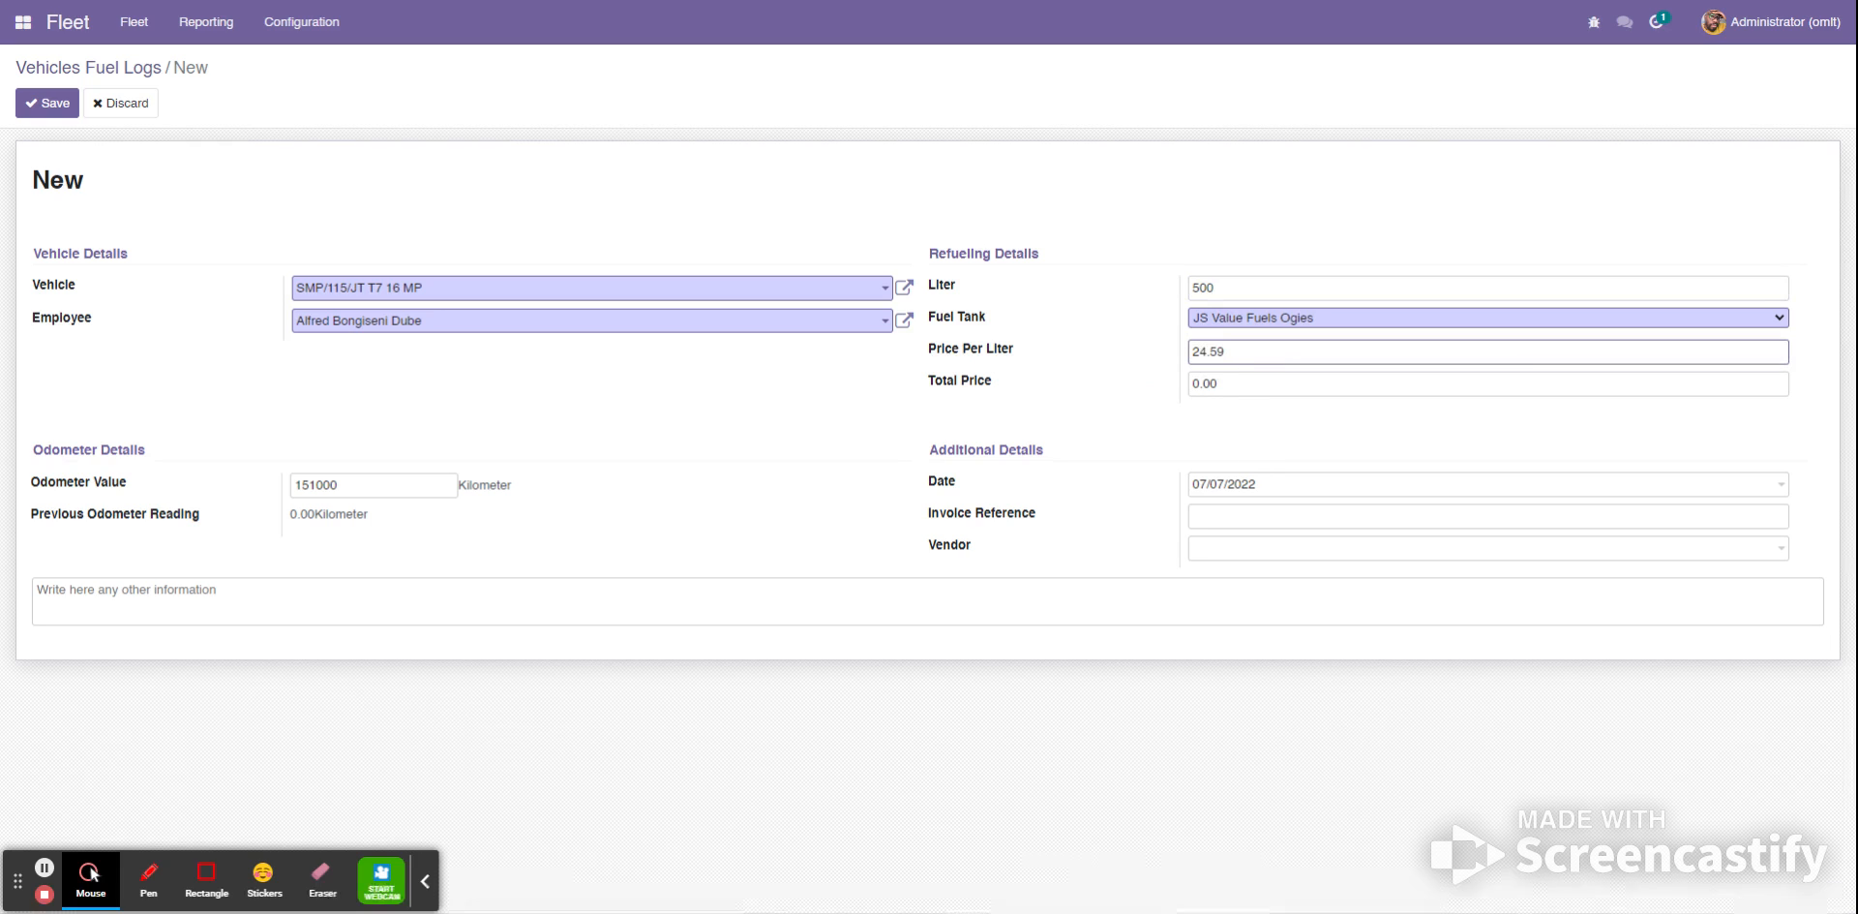
pyautogui.press('Tab')
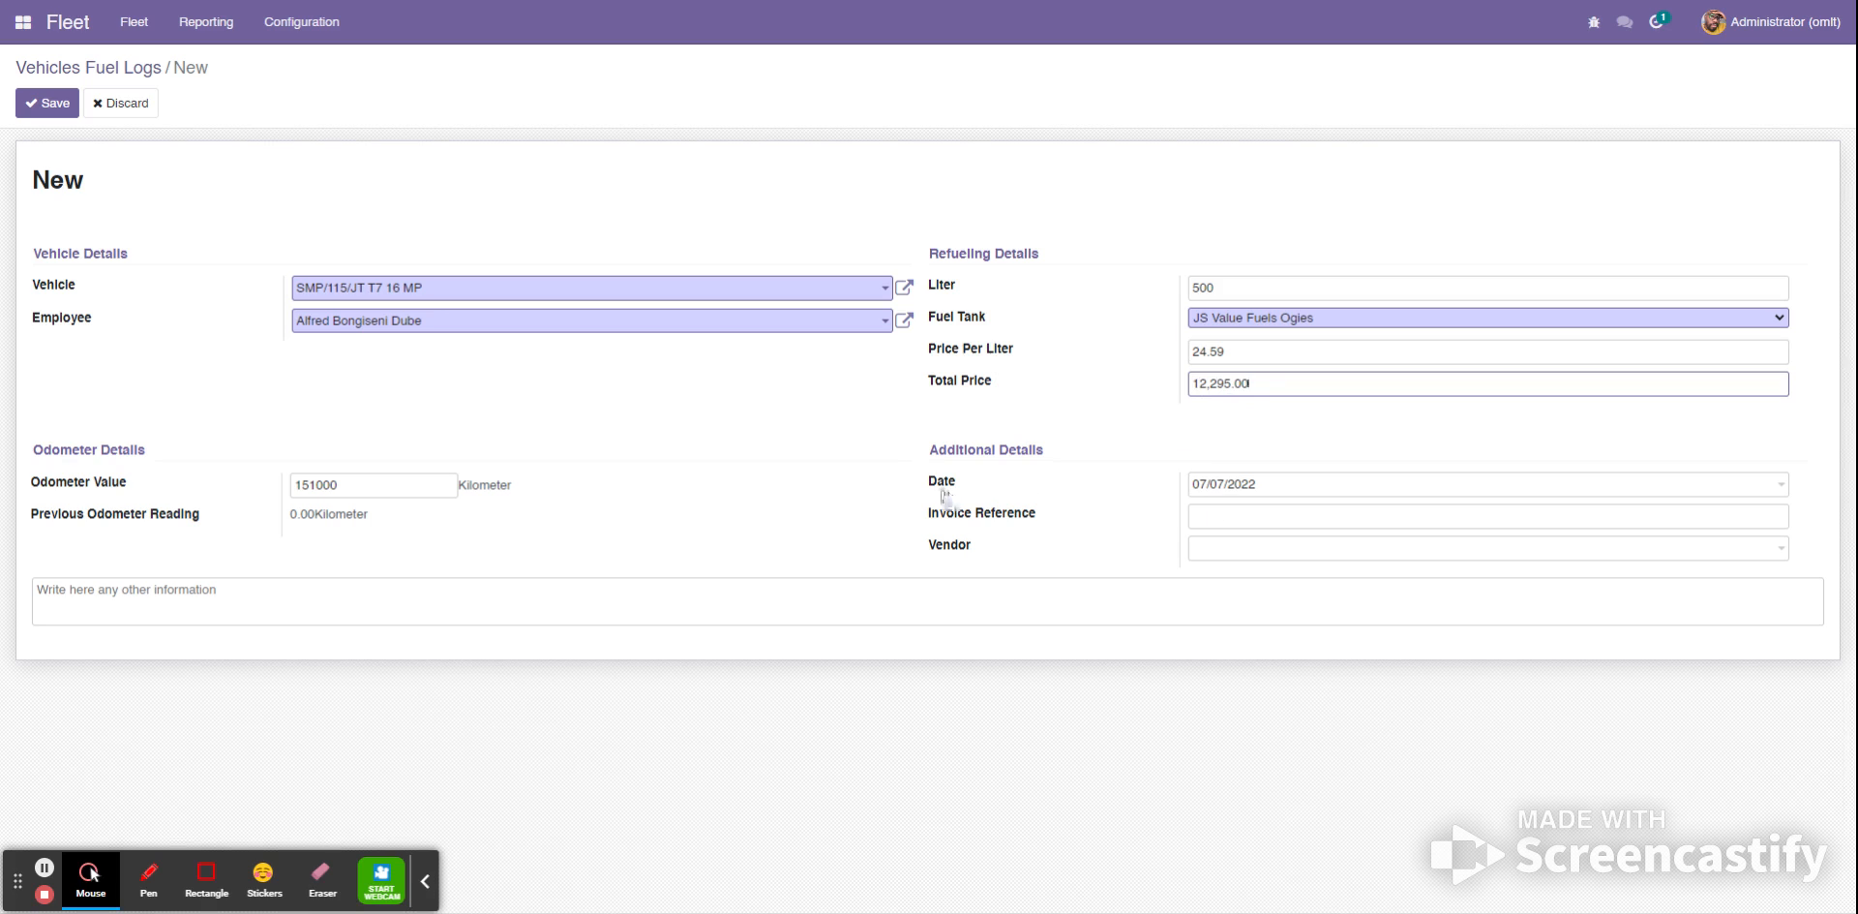
# - Fill in the additional details with date 05/07/2022, invoice reference 151685 and vendor JS Value Fuels Ogies
pyautogui.click(1248, 486)
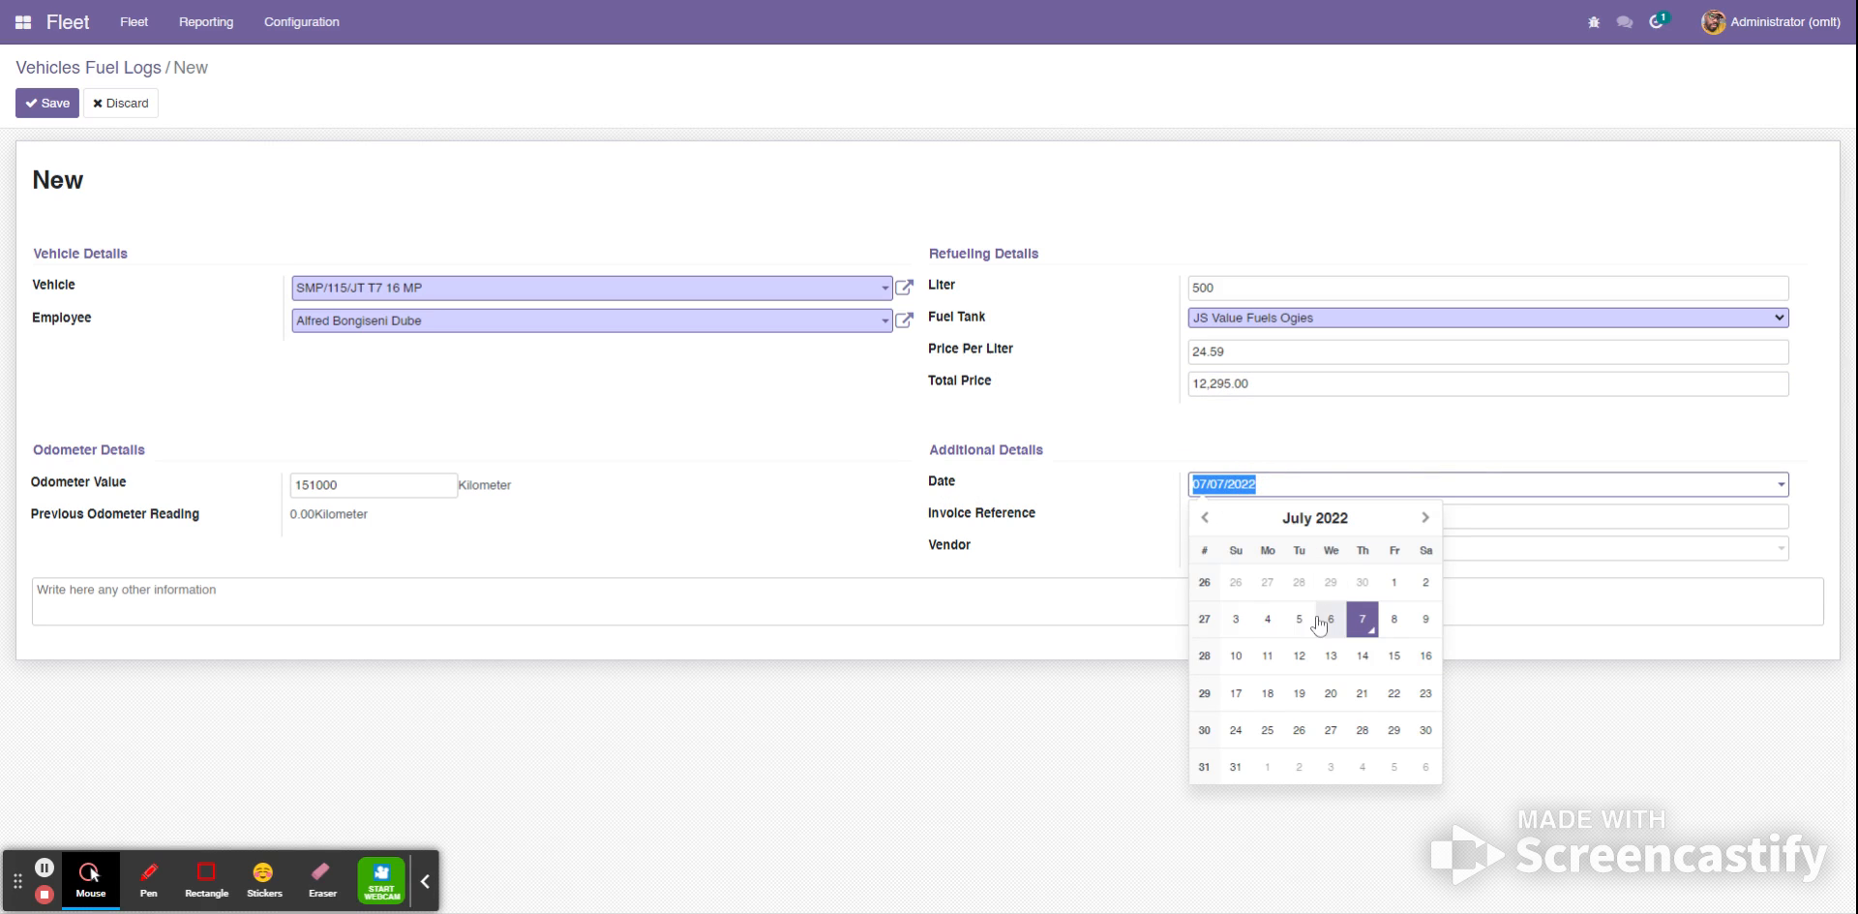
pyautogui.click(1299, 620)
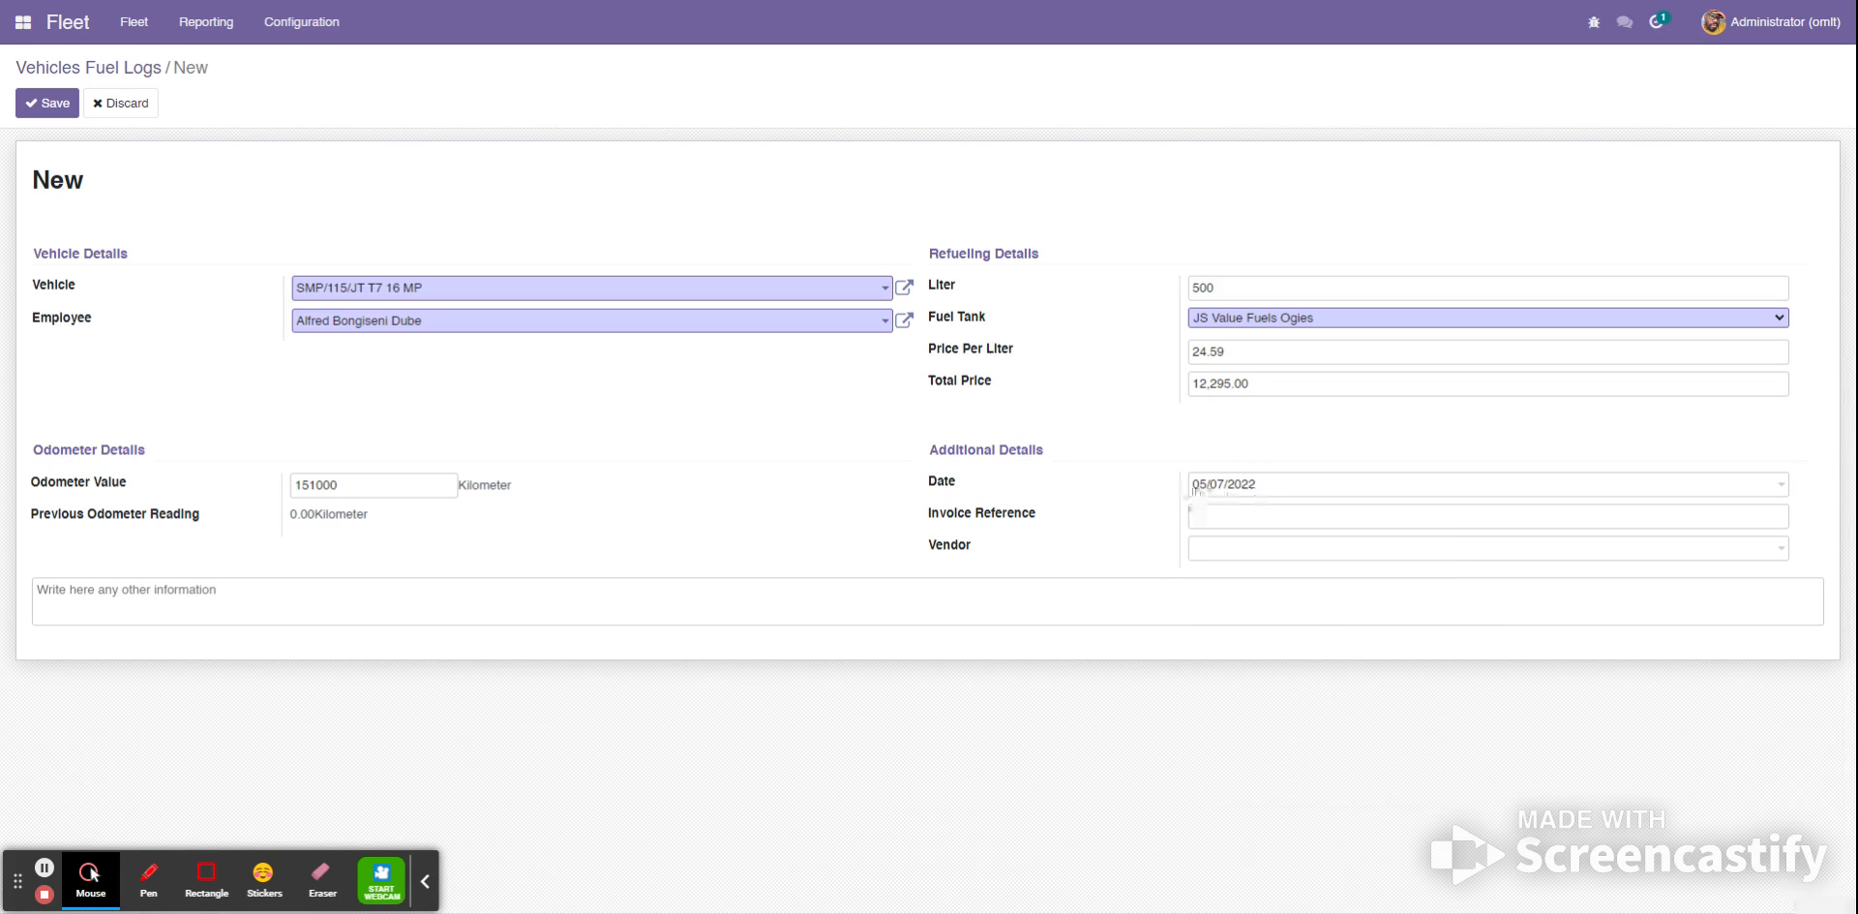
pyautogui.click(1200, 516)
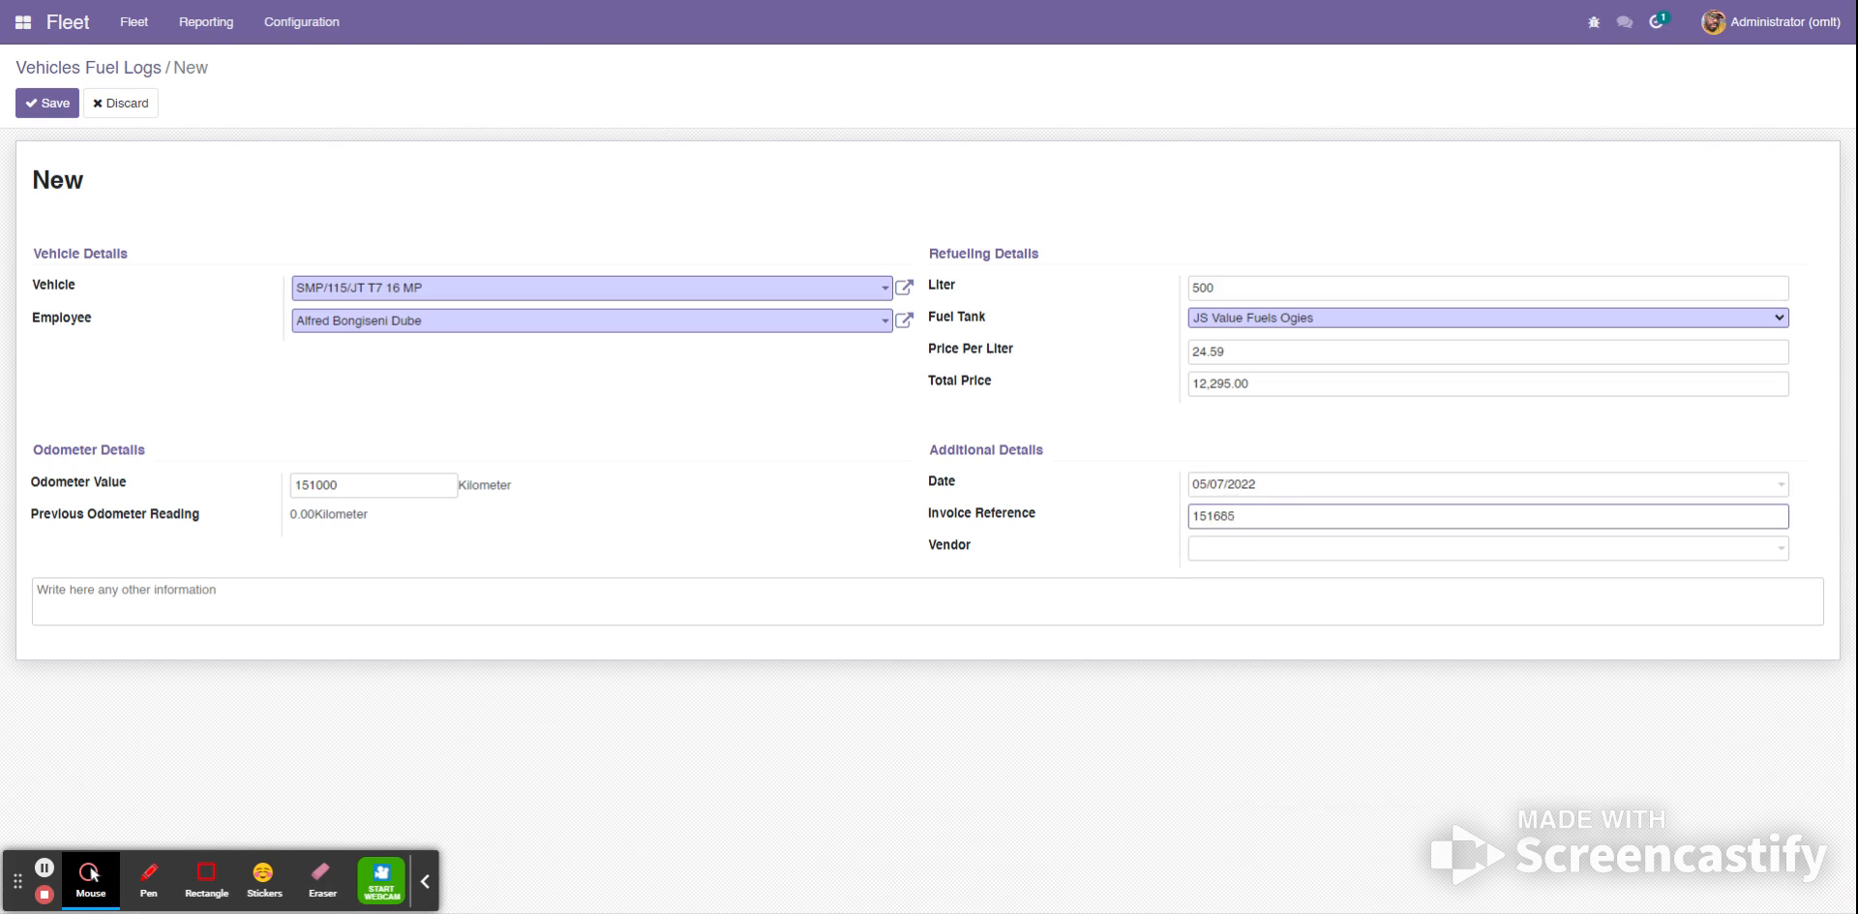
pyautogui.click(1225, 550)
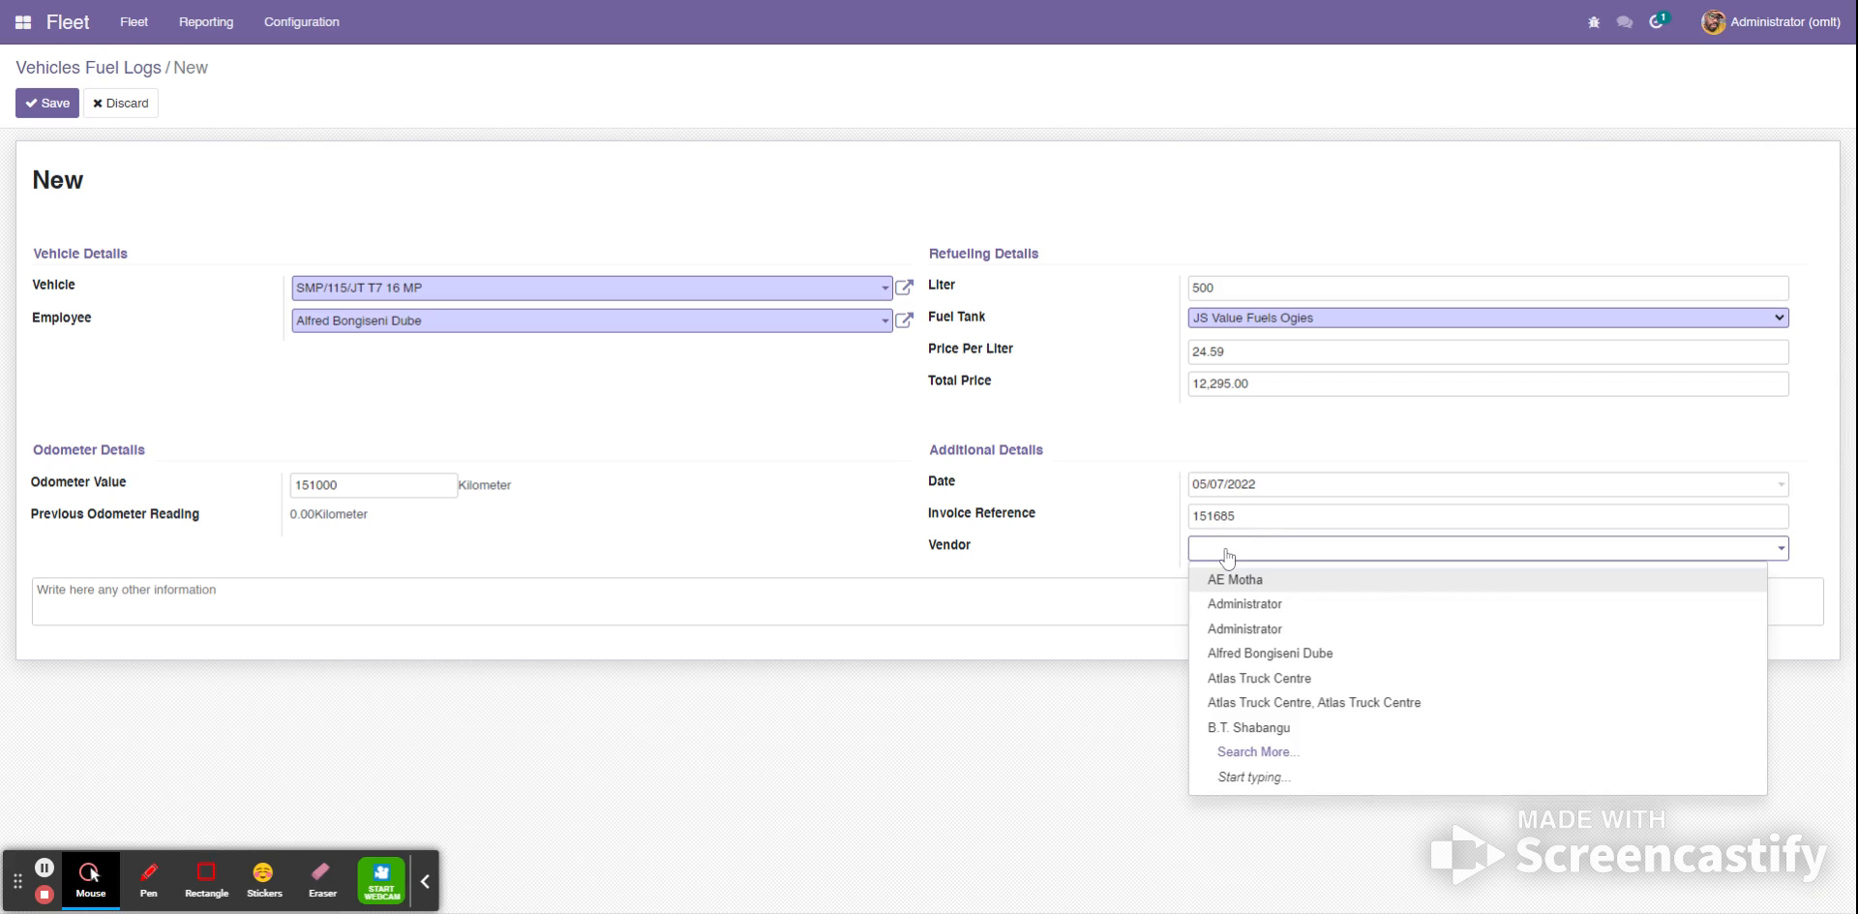
pyautogui.write('js')
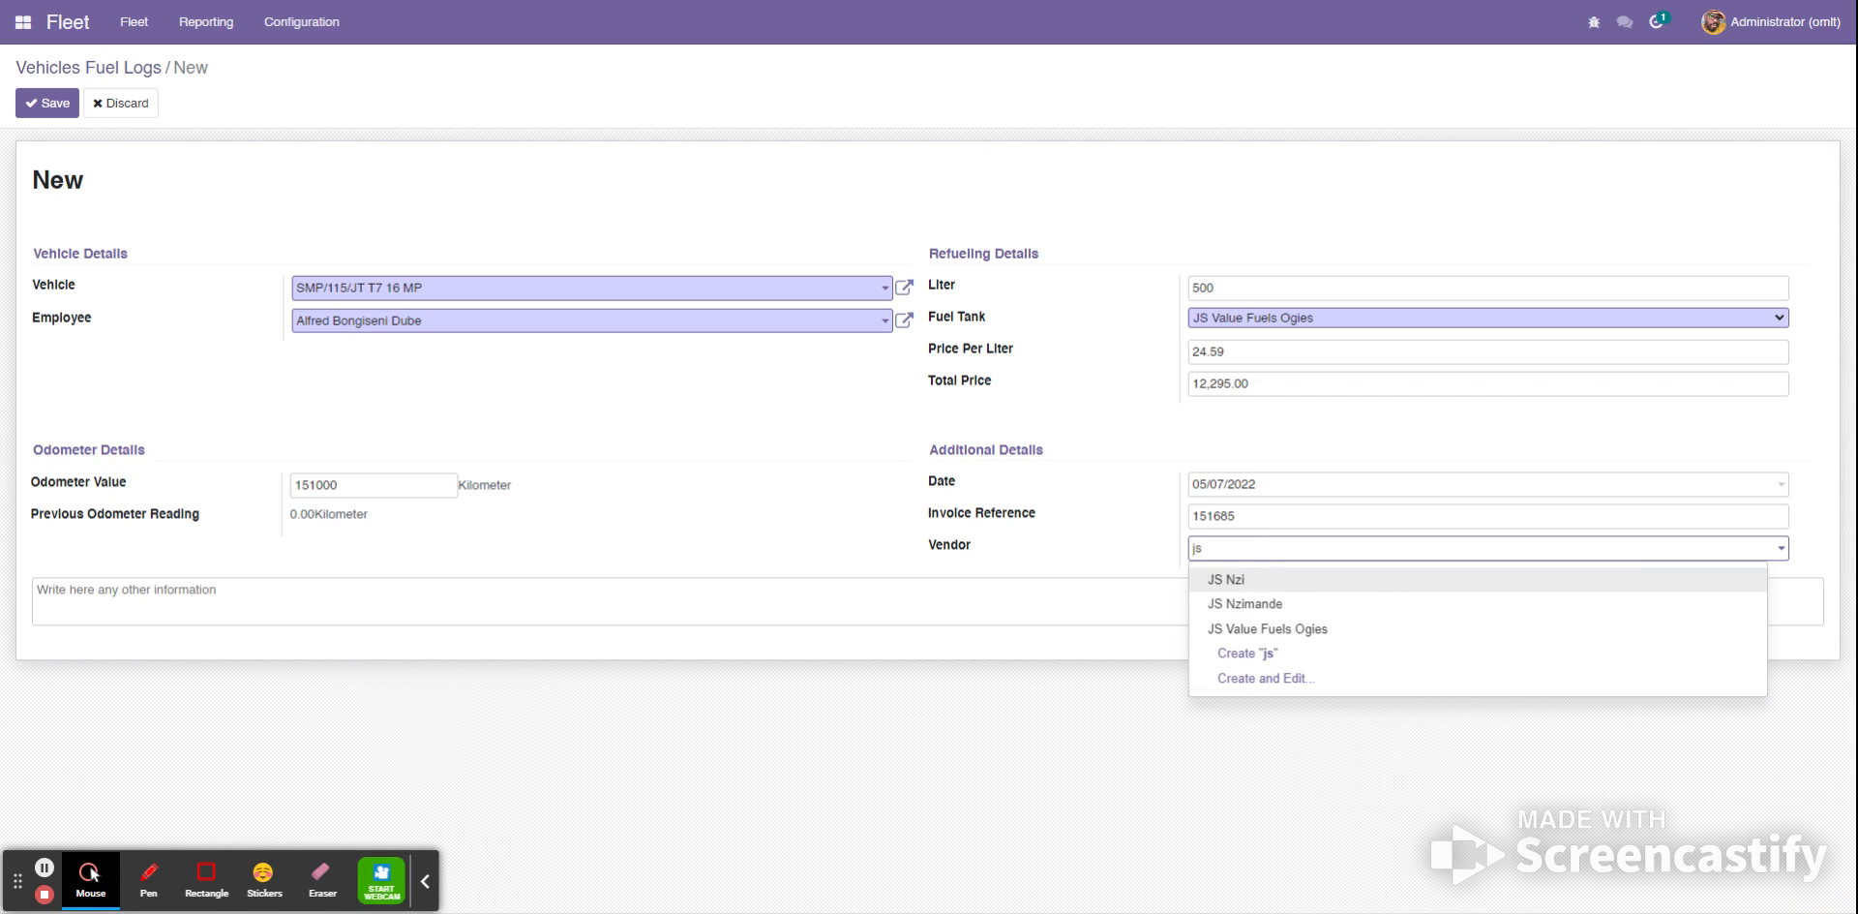
pyautogui.click(1243, 629)
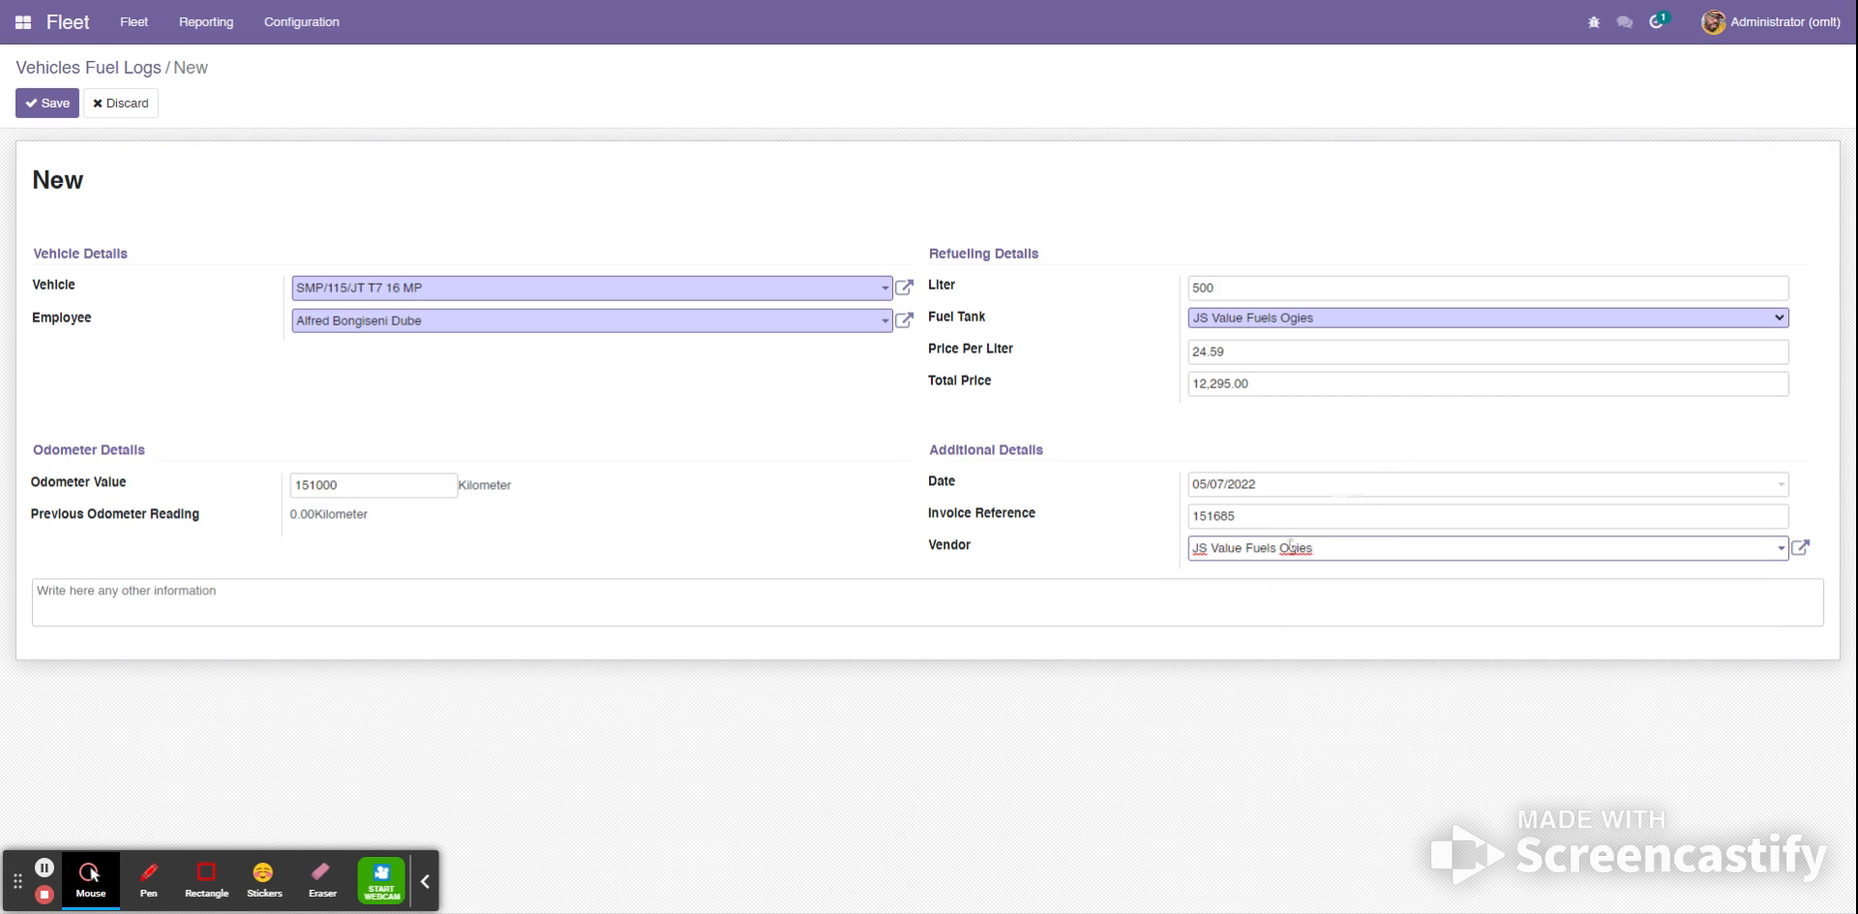
# - Save the new fuel log and show its print options
pyautogui.click(104, 608)
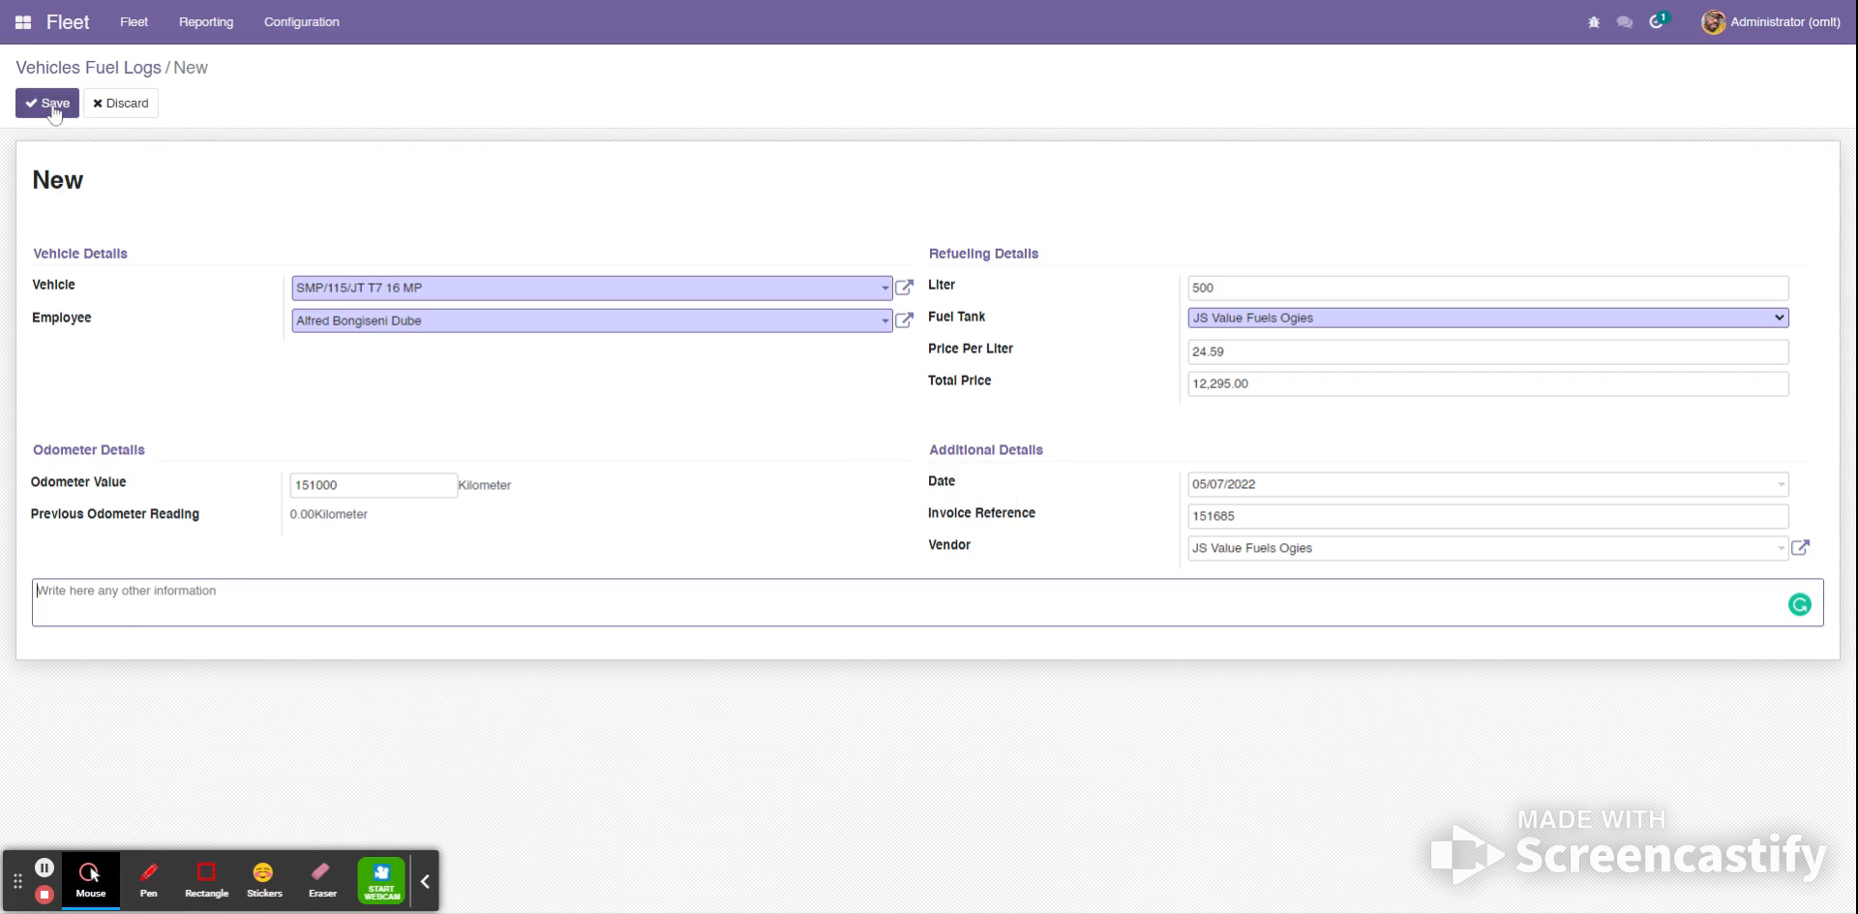
pyautogui.moveTo(32, 179); pyautogui.dragTo(77, 176)
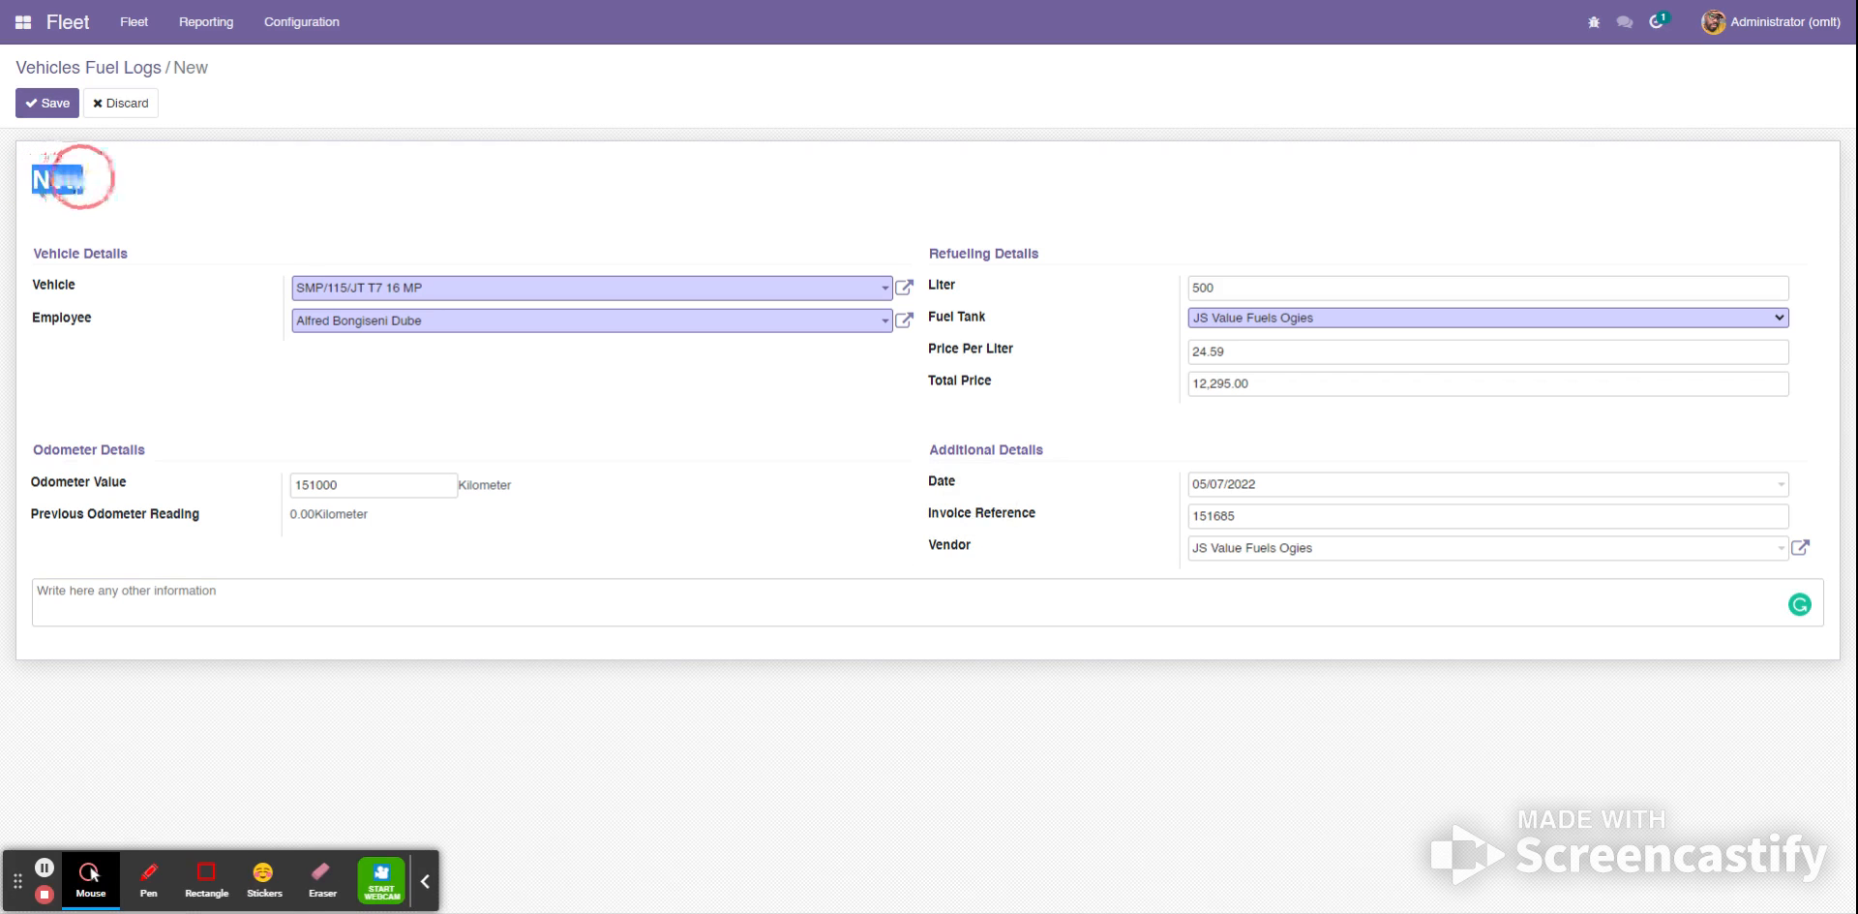
pyautogui.click(59, 104)
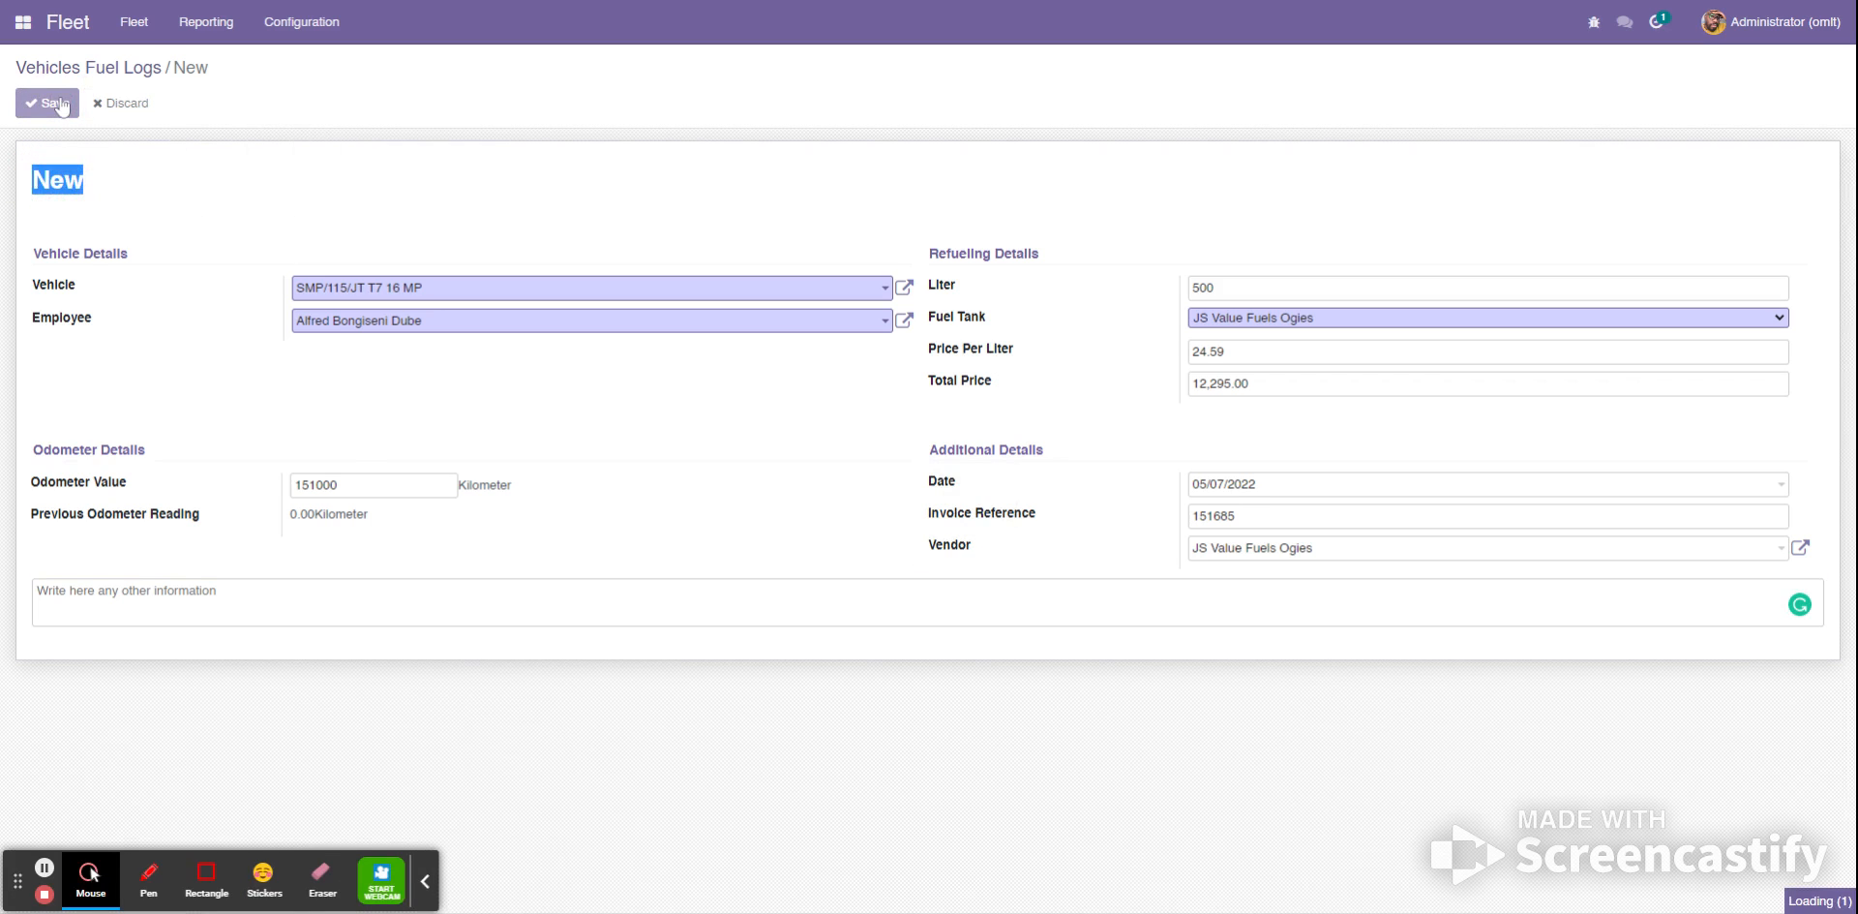
pyautogui.moveTo(35, 180); pyautogui.dragTo(148, 188)
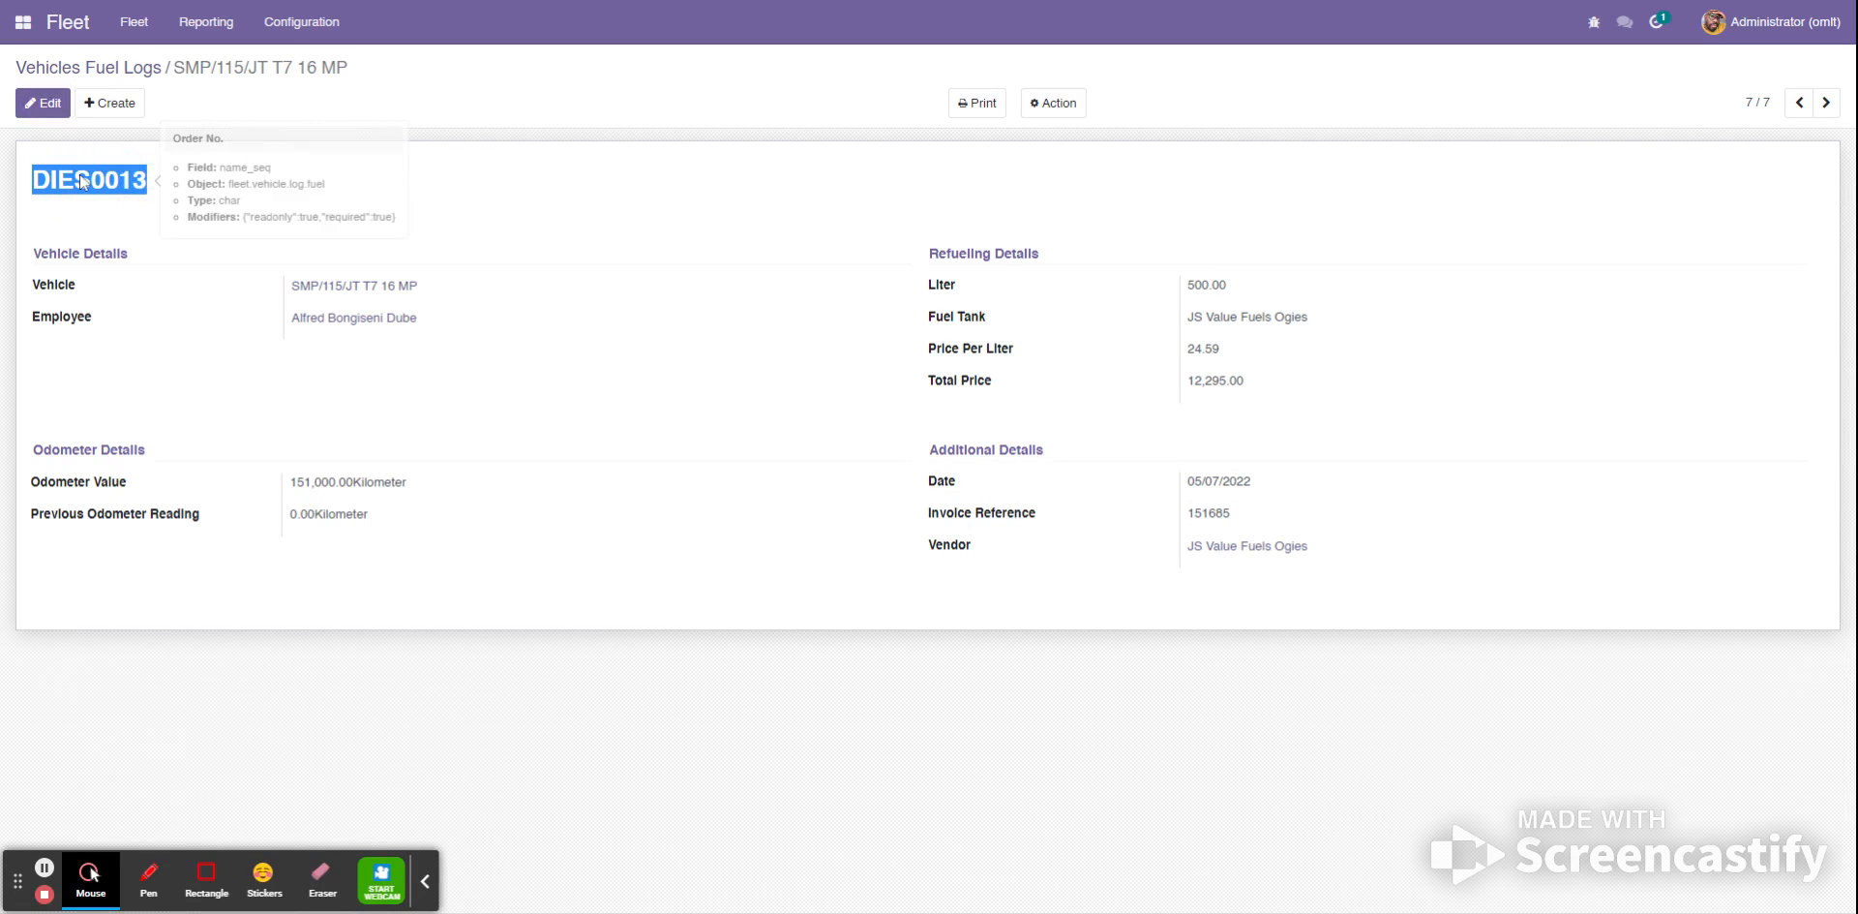
pyautogui.click(977, 104)
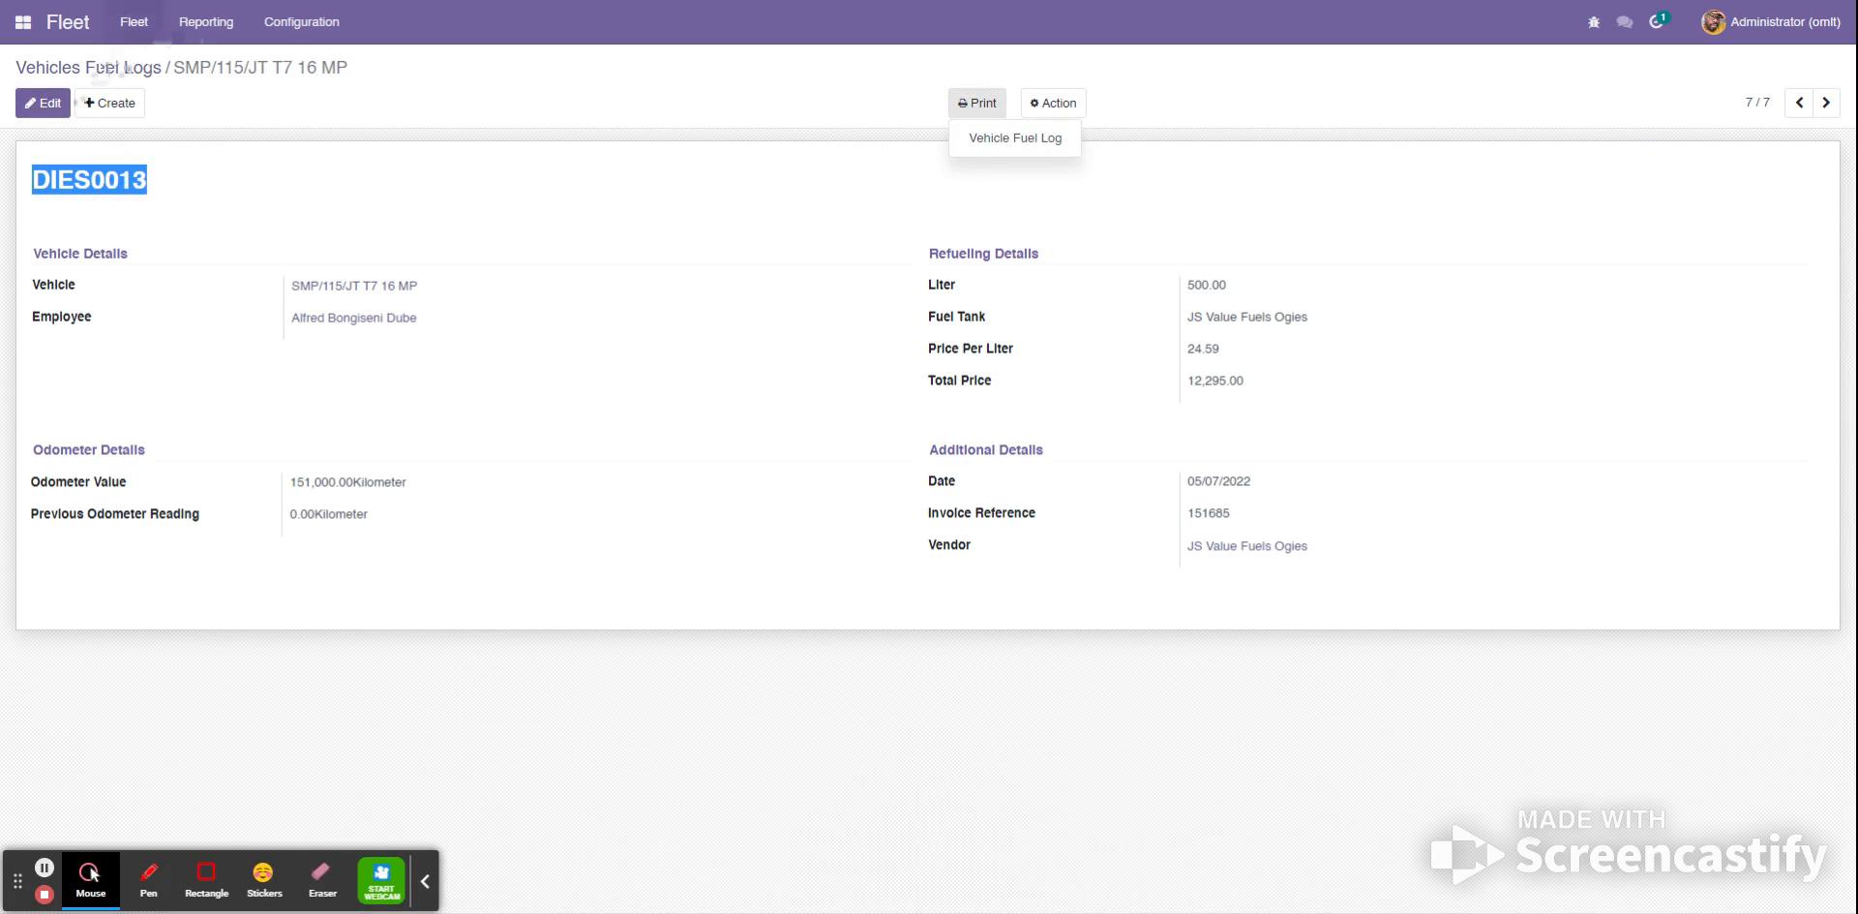
pyautogui.click(100, 75)
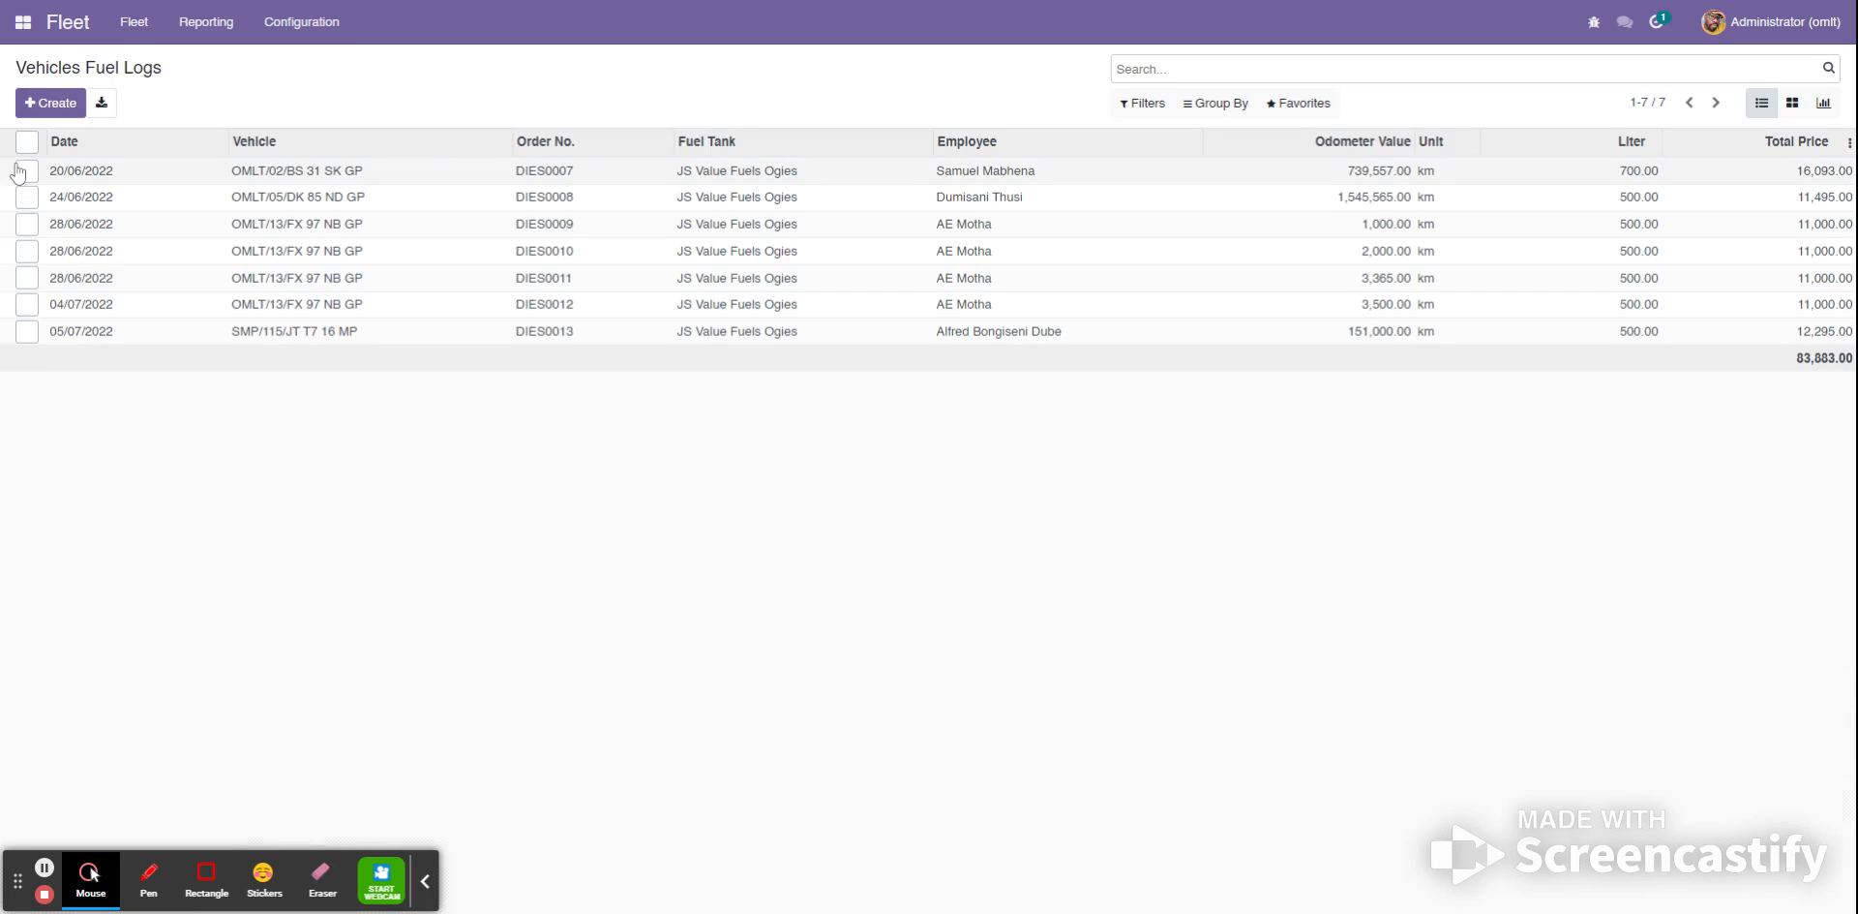
pyautogui.click(1220, 105)
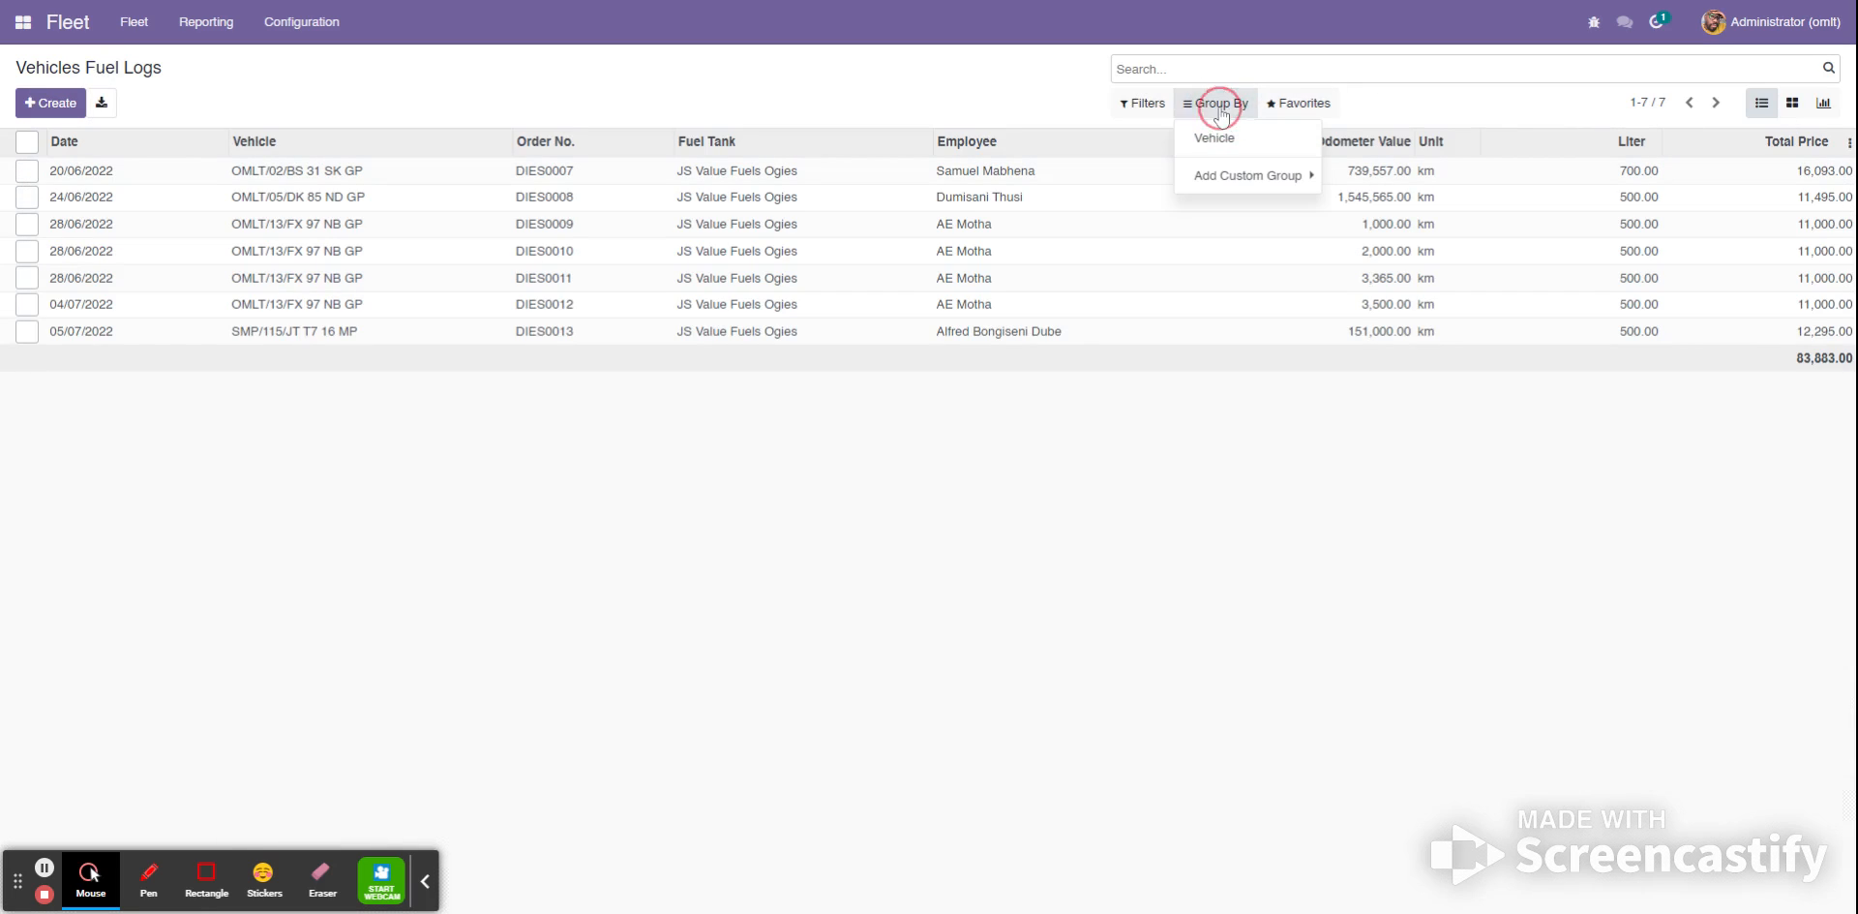
pyautogui.click(1216, 137)
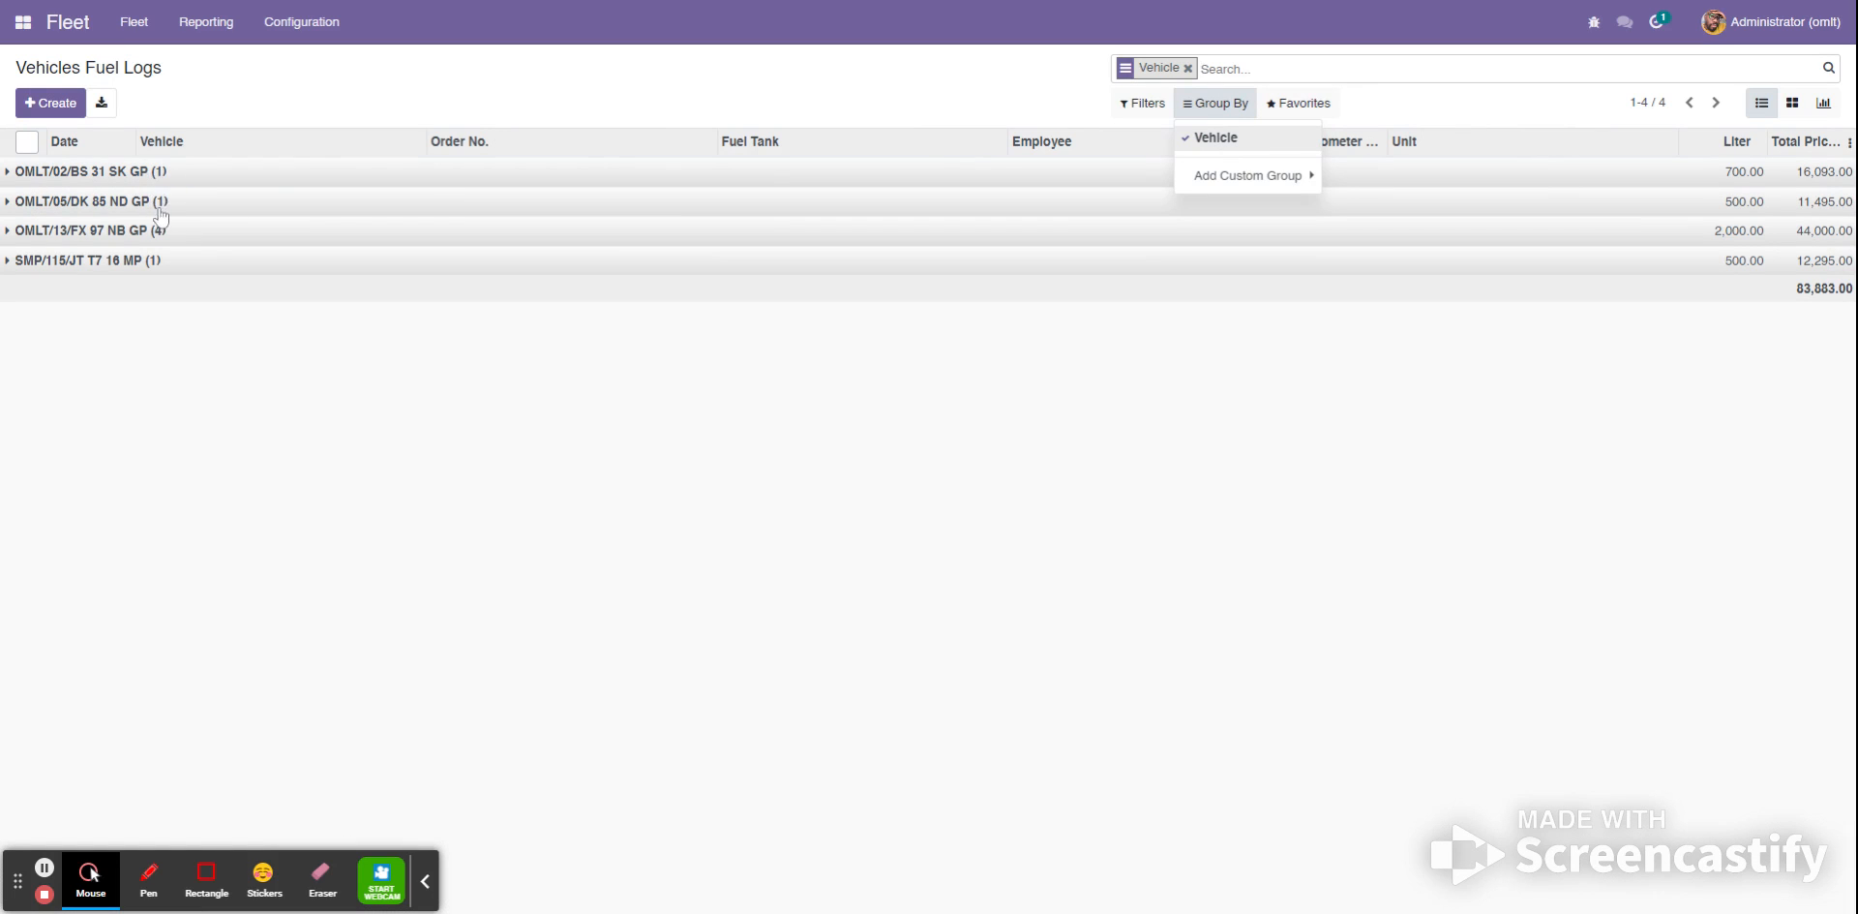
pyautogui.click(8, 233)
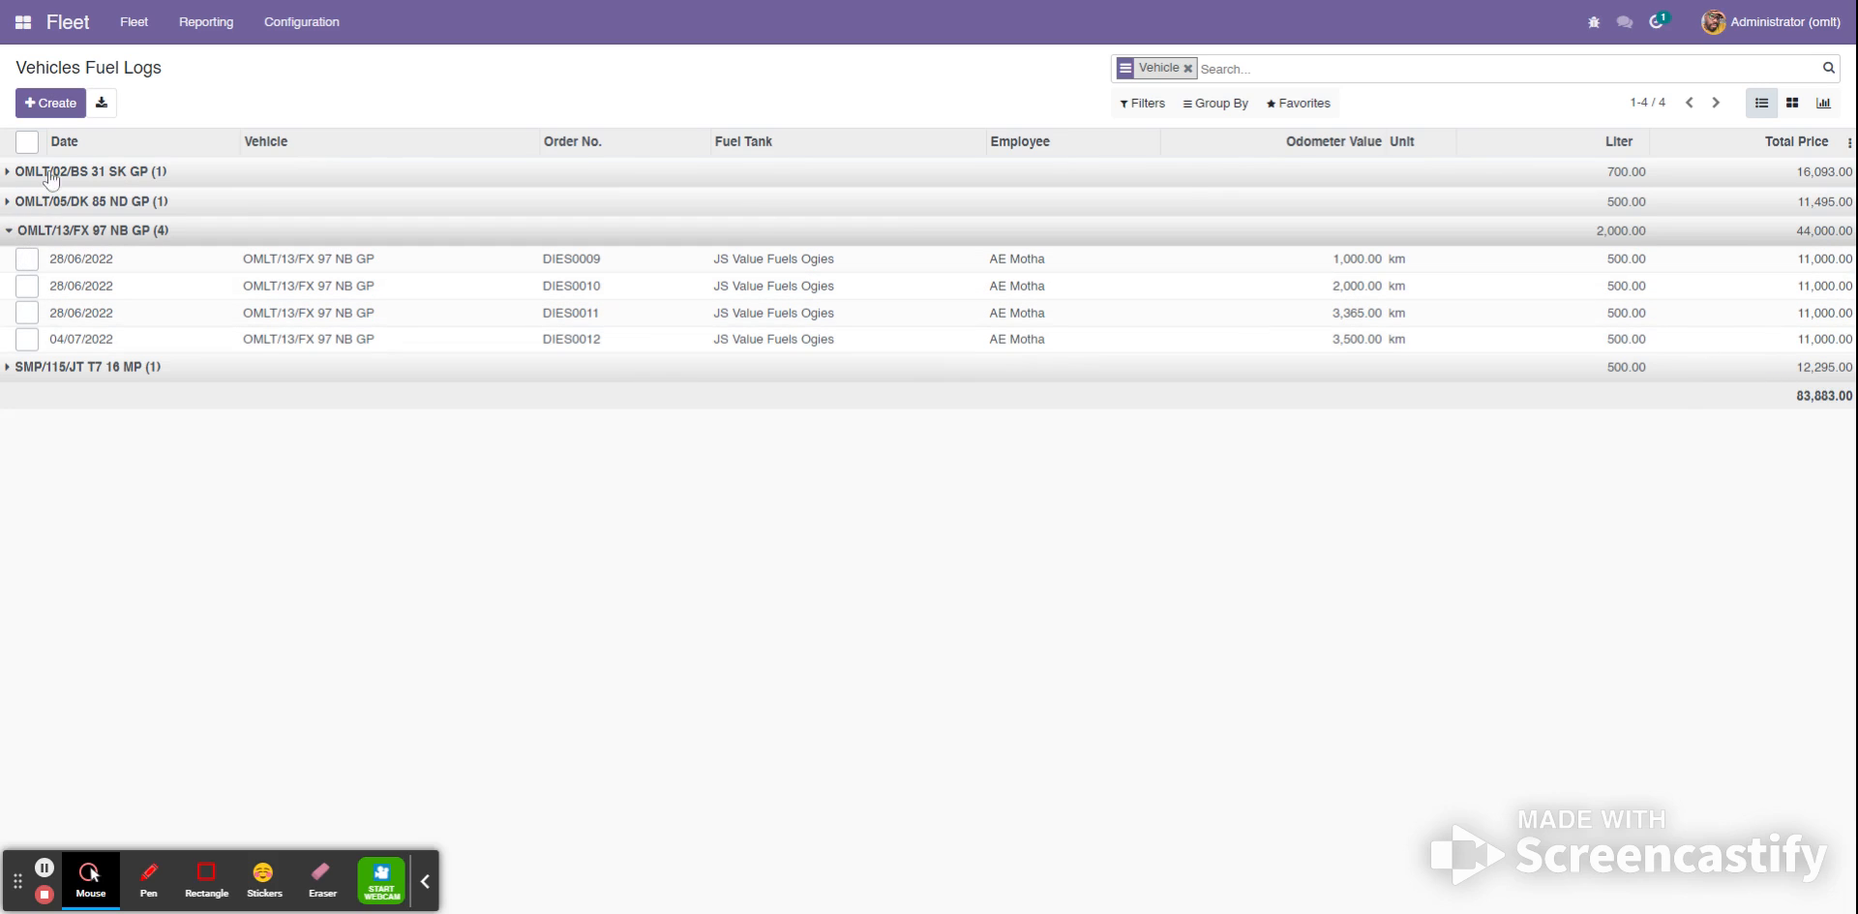
# - Remove the vehicle grouping from the fuel logs and open the Transport Entries list
pyautogui.click(1187, 68)
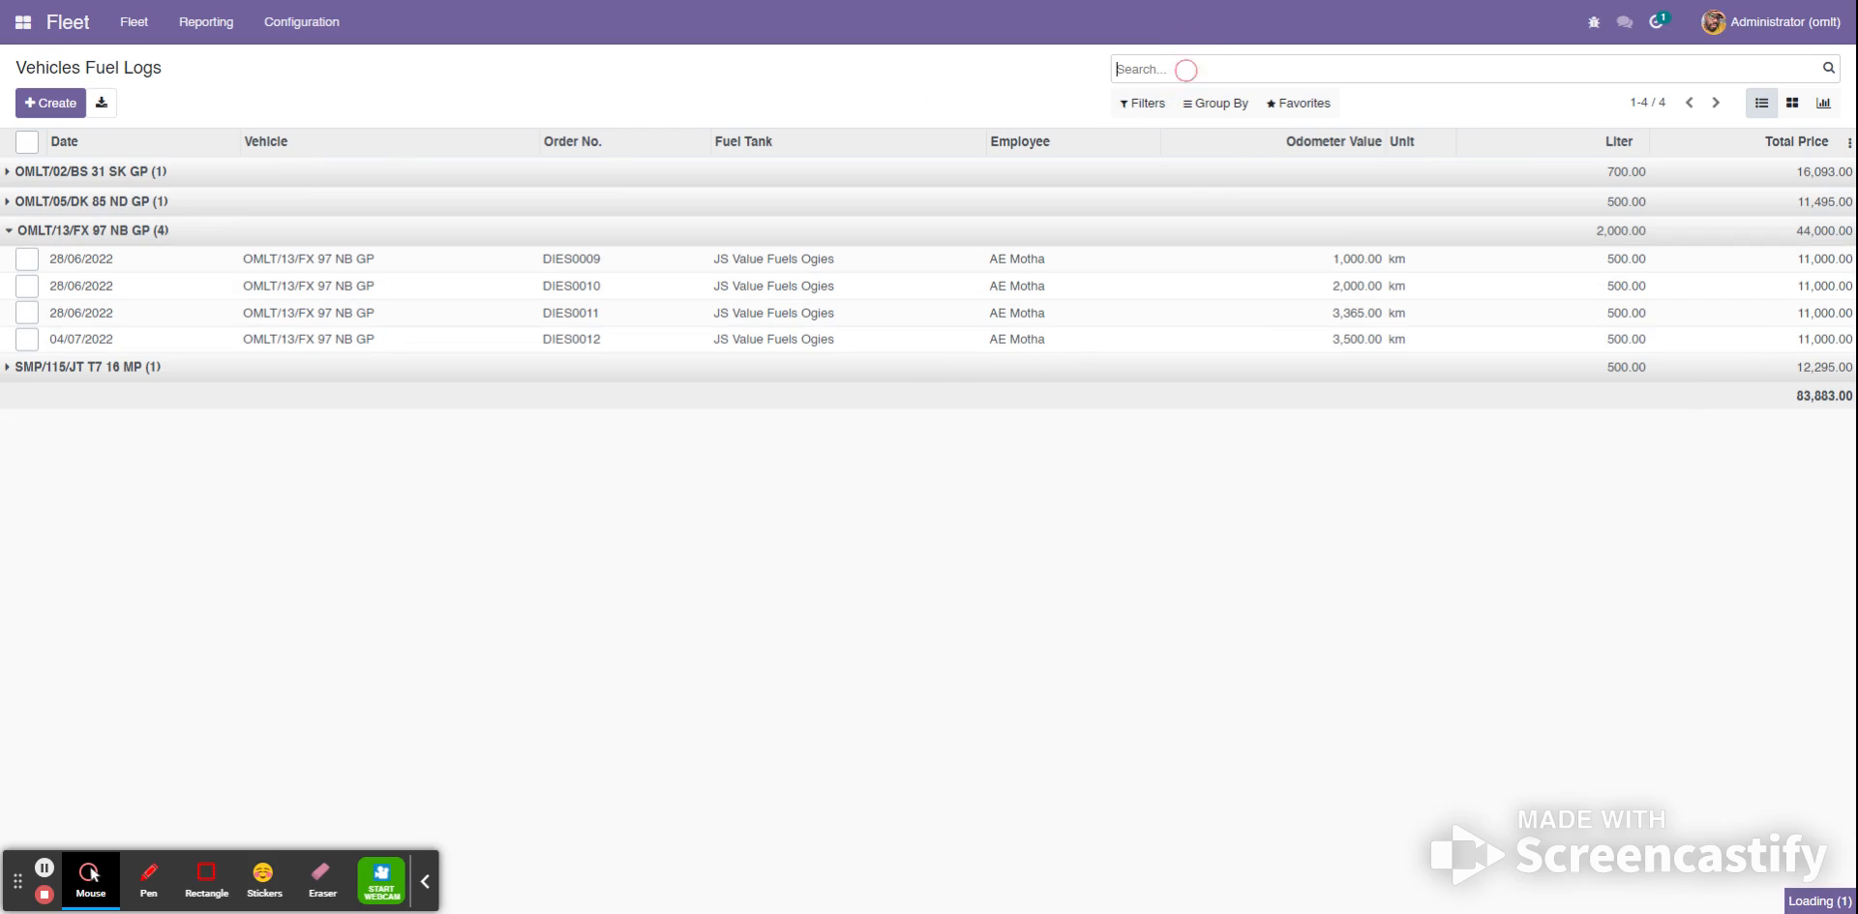
pyautogui.click(134, 29)
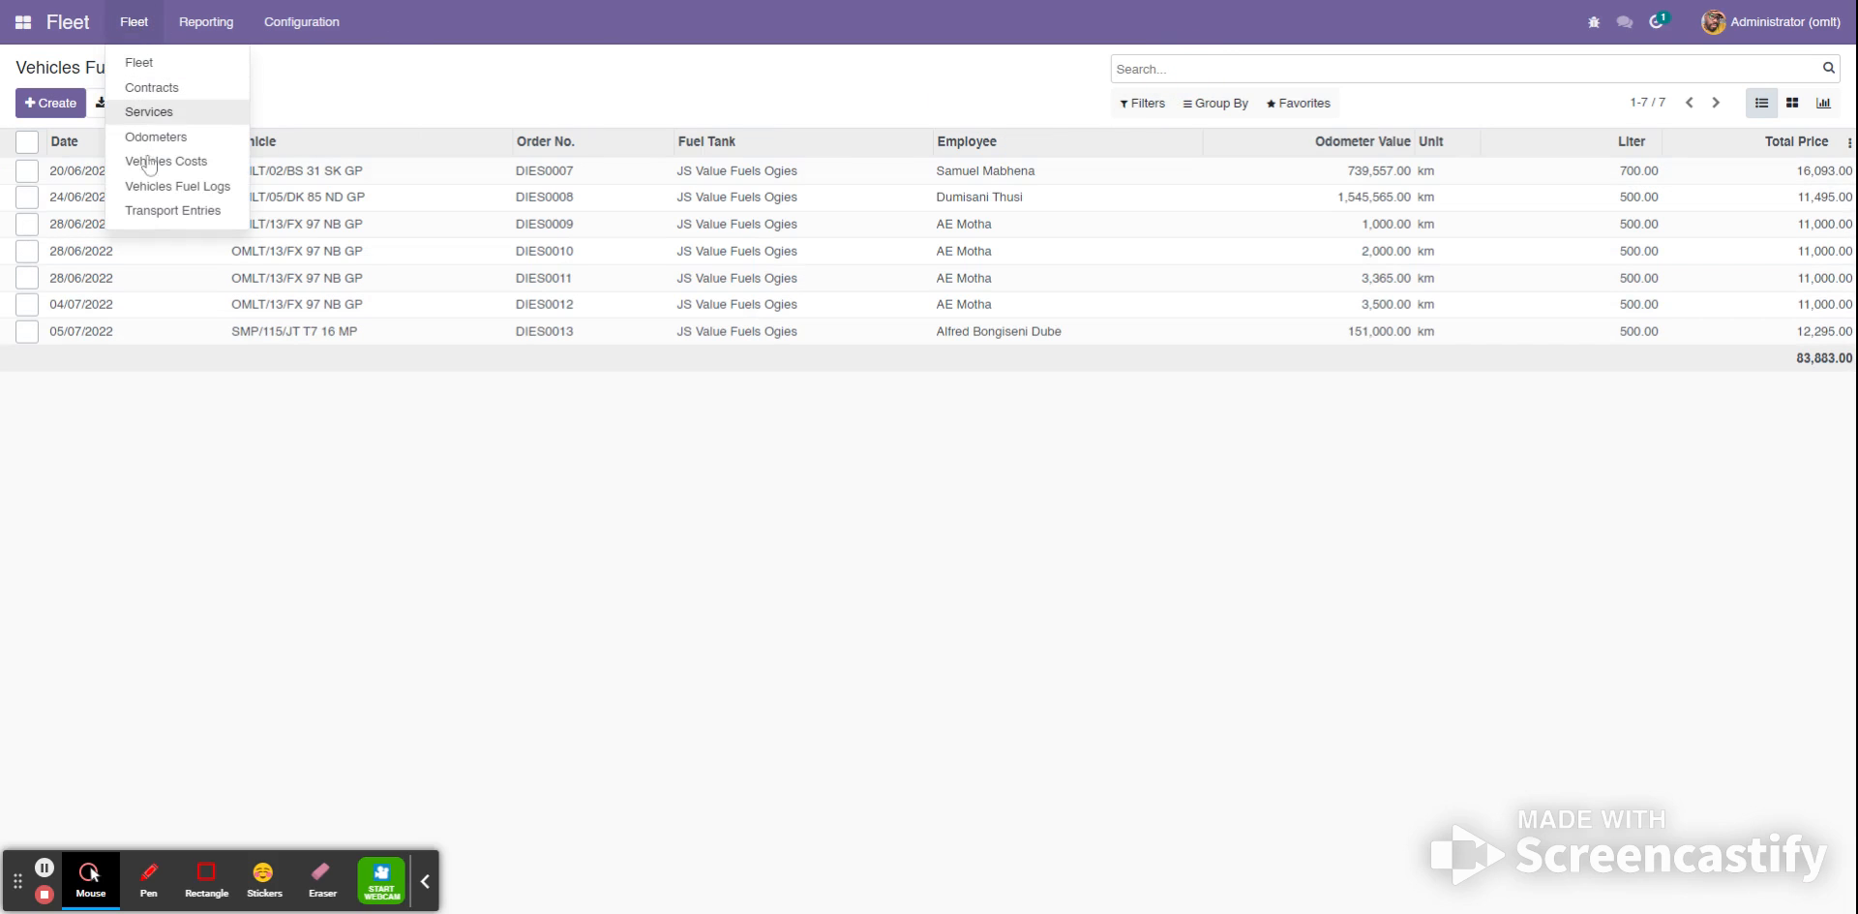
pyautogui.click(159, 217)
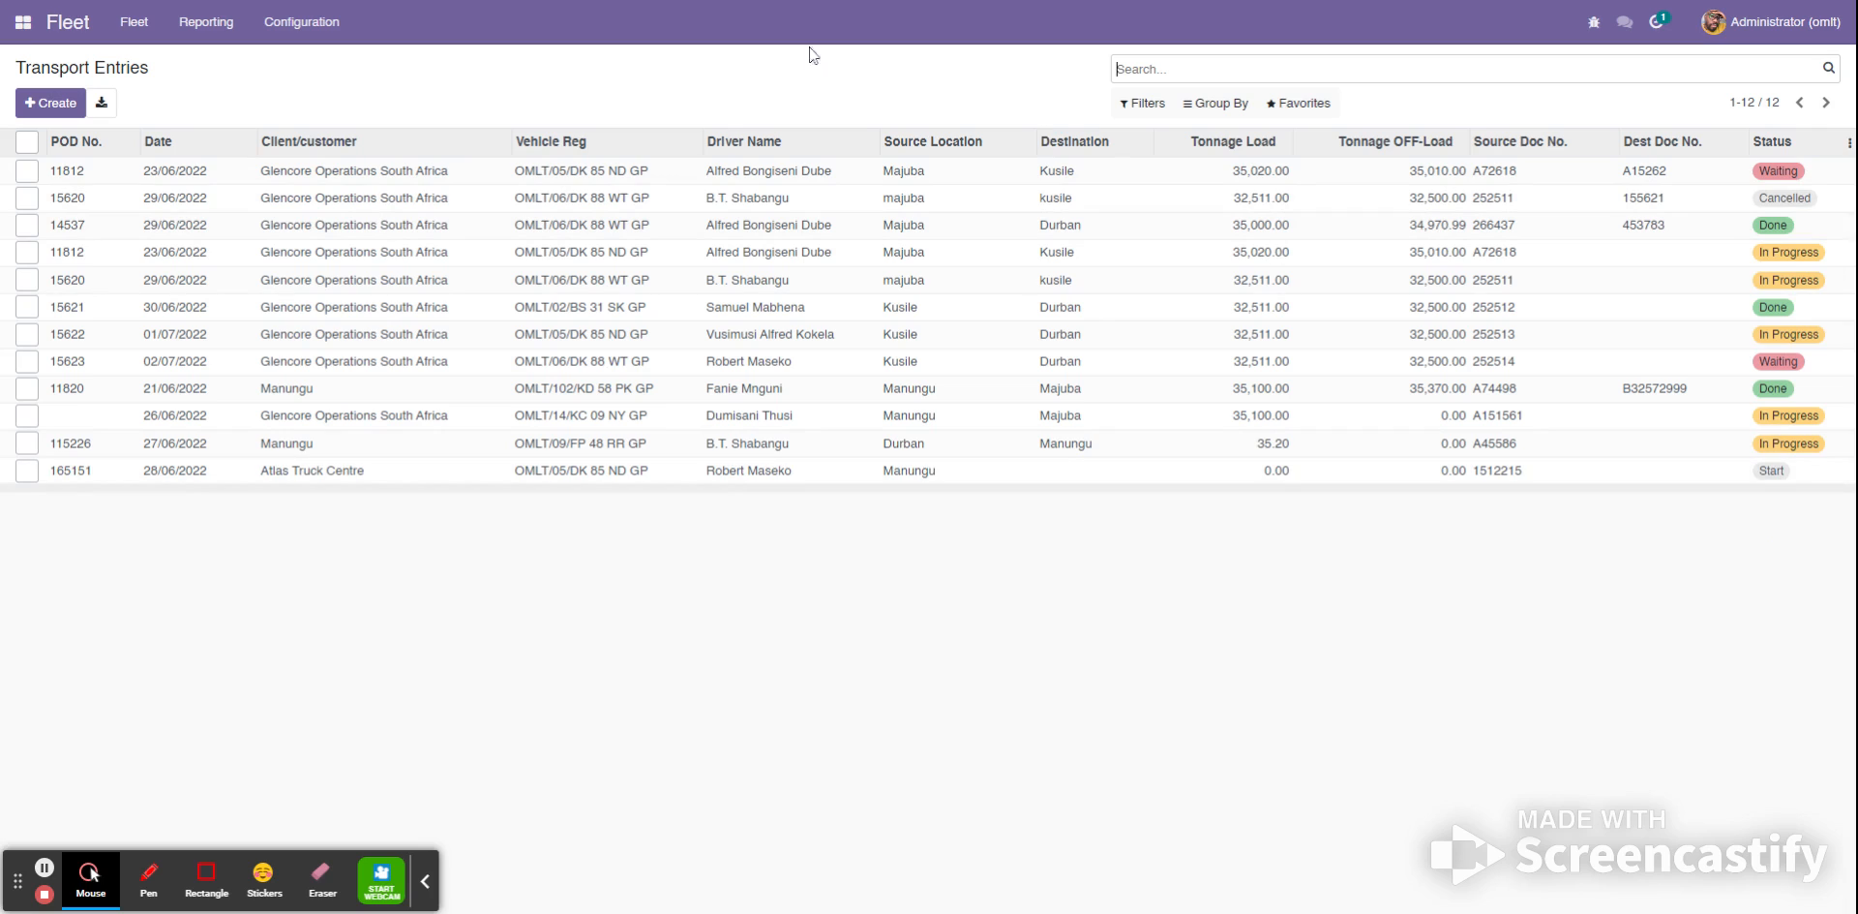
# - Group the Transport Entries list by Status using a custom group
pyautogui.click(1221, 106)
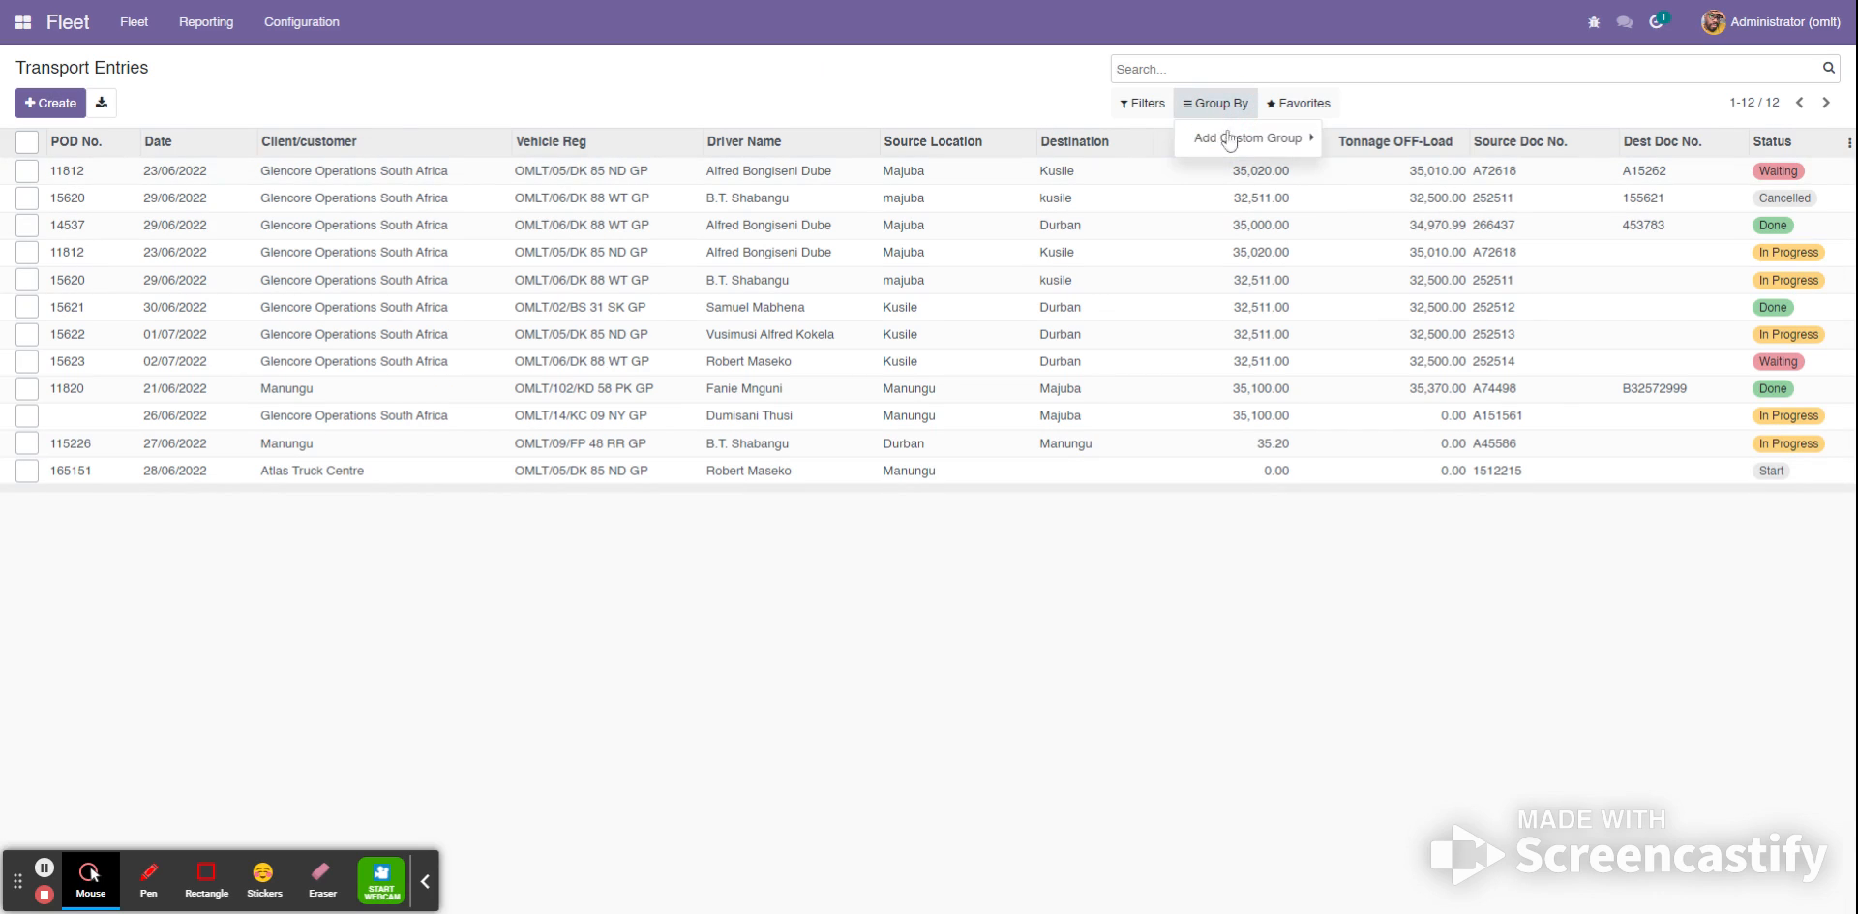
pyautogui.click(1234, 140)
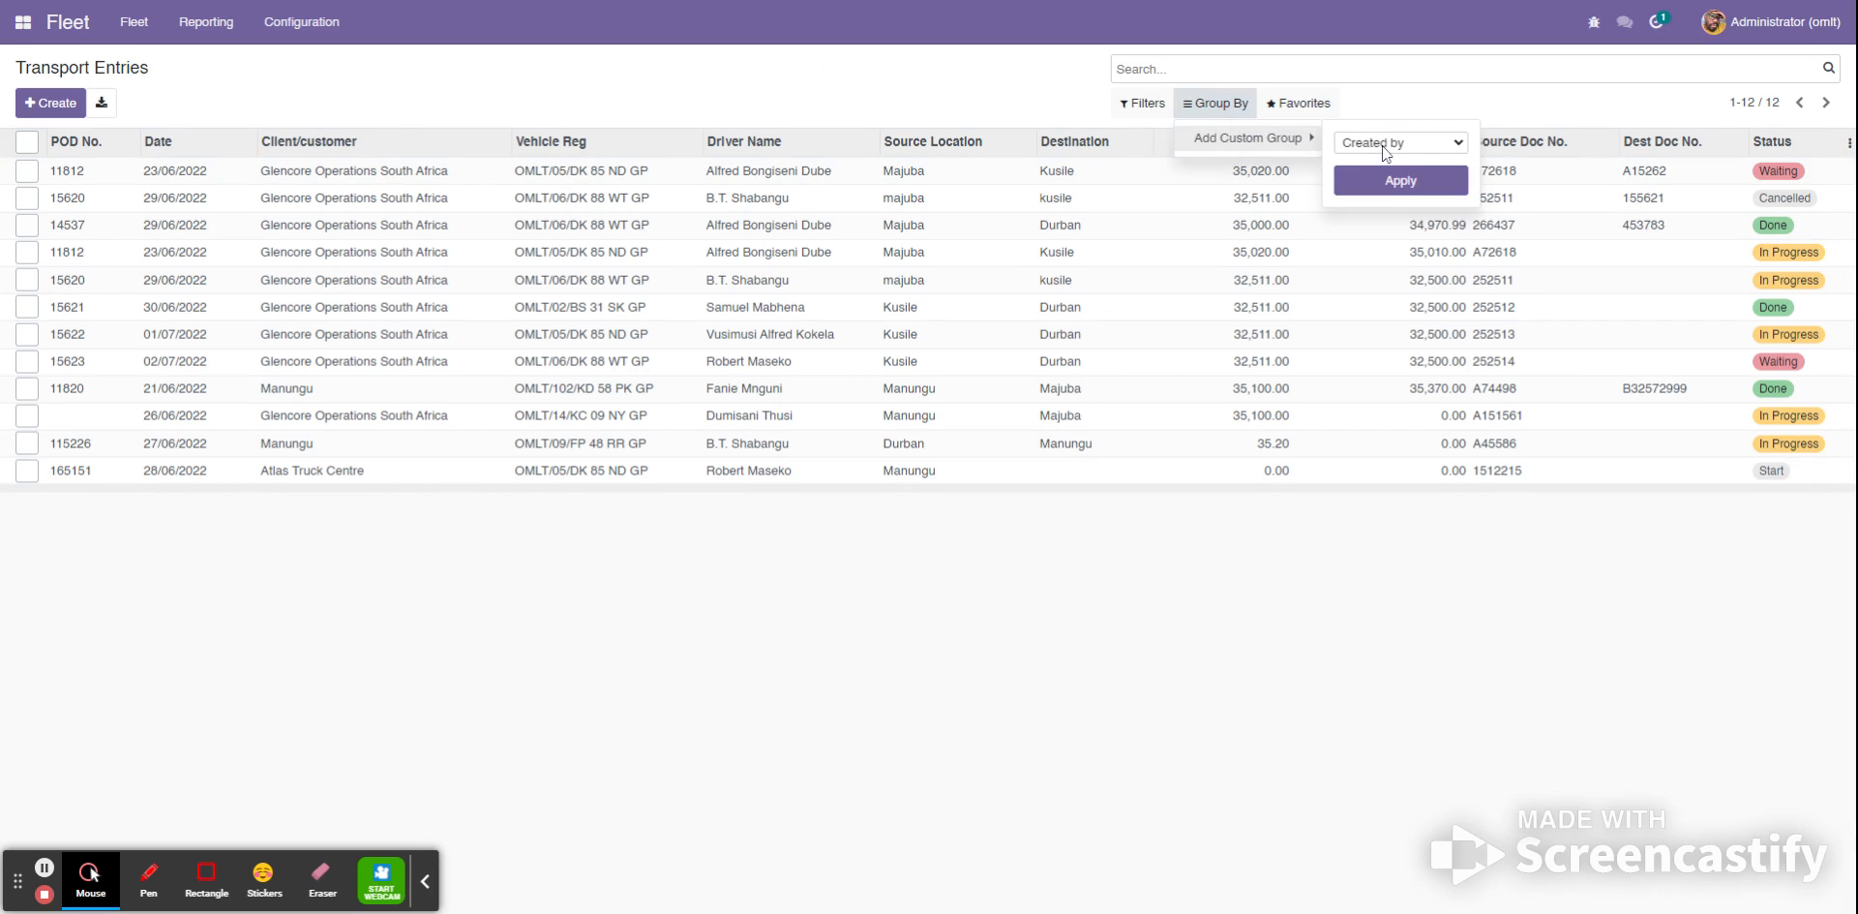
pyautogui.click(1382, 155)
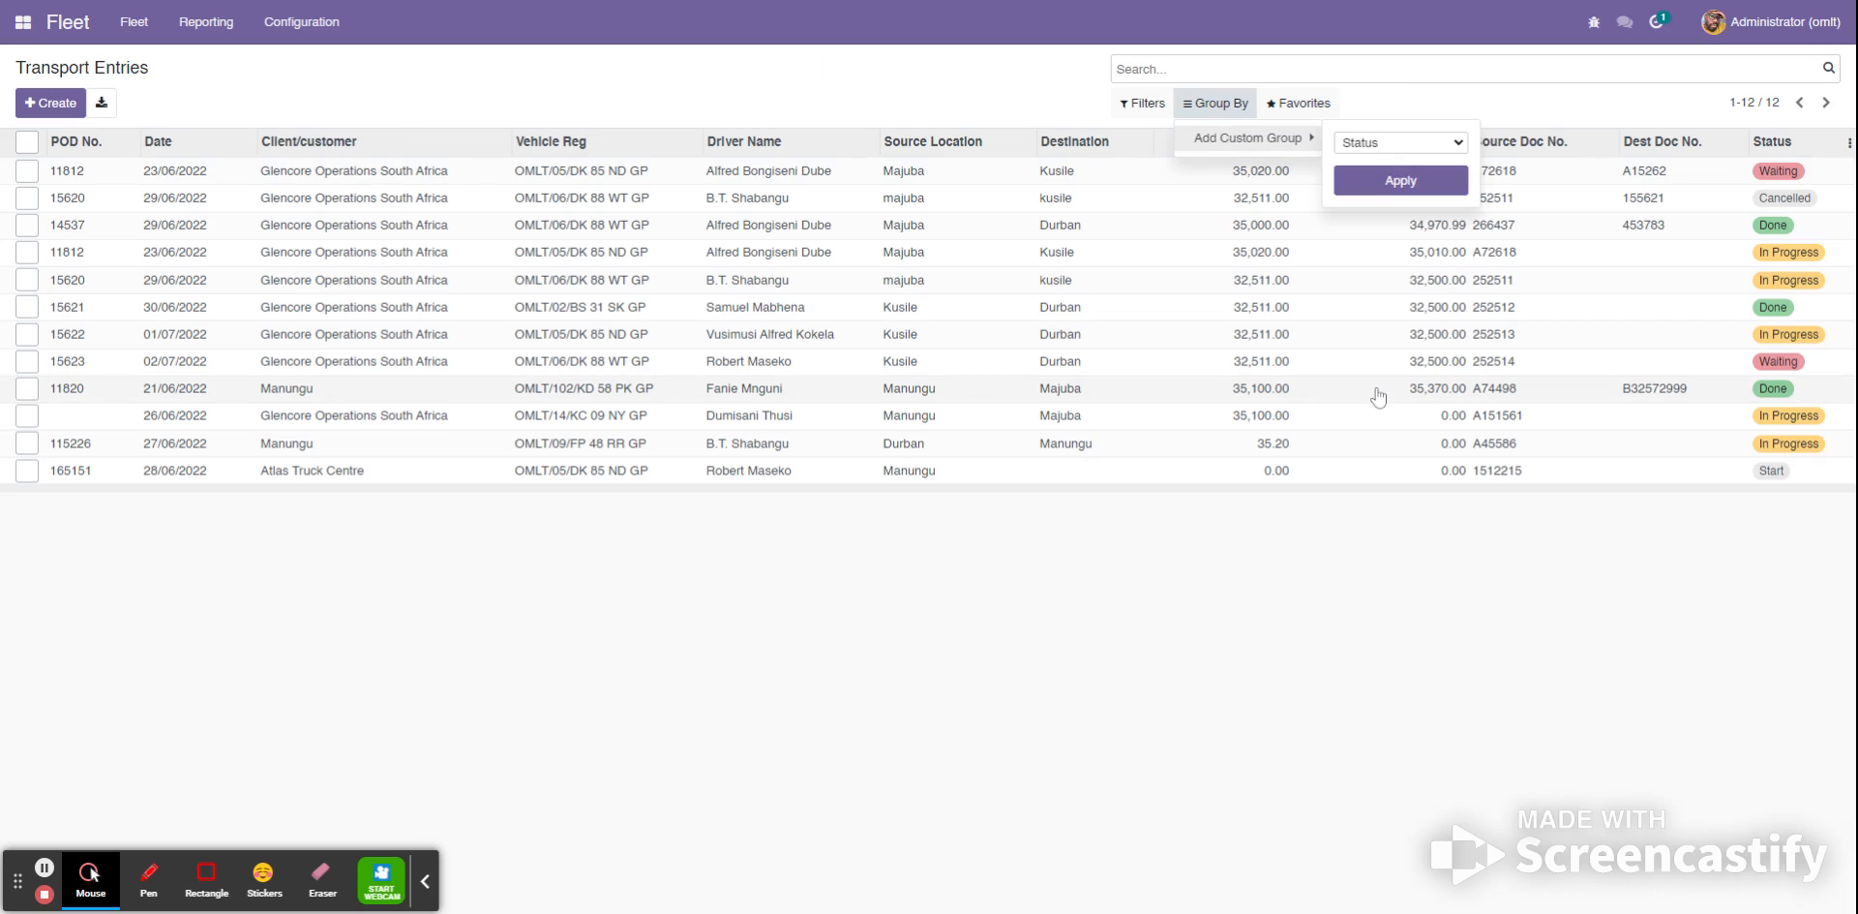
pyautogui.click(1400, 281)
pyautogui.click(1400, 183)
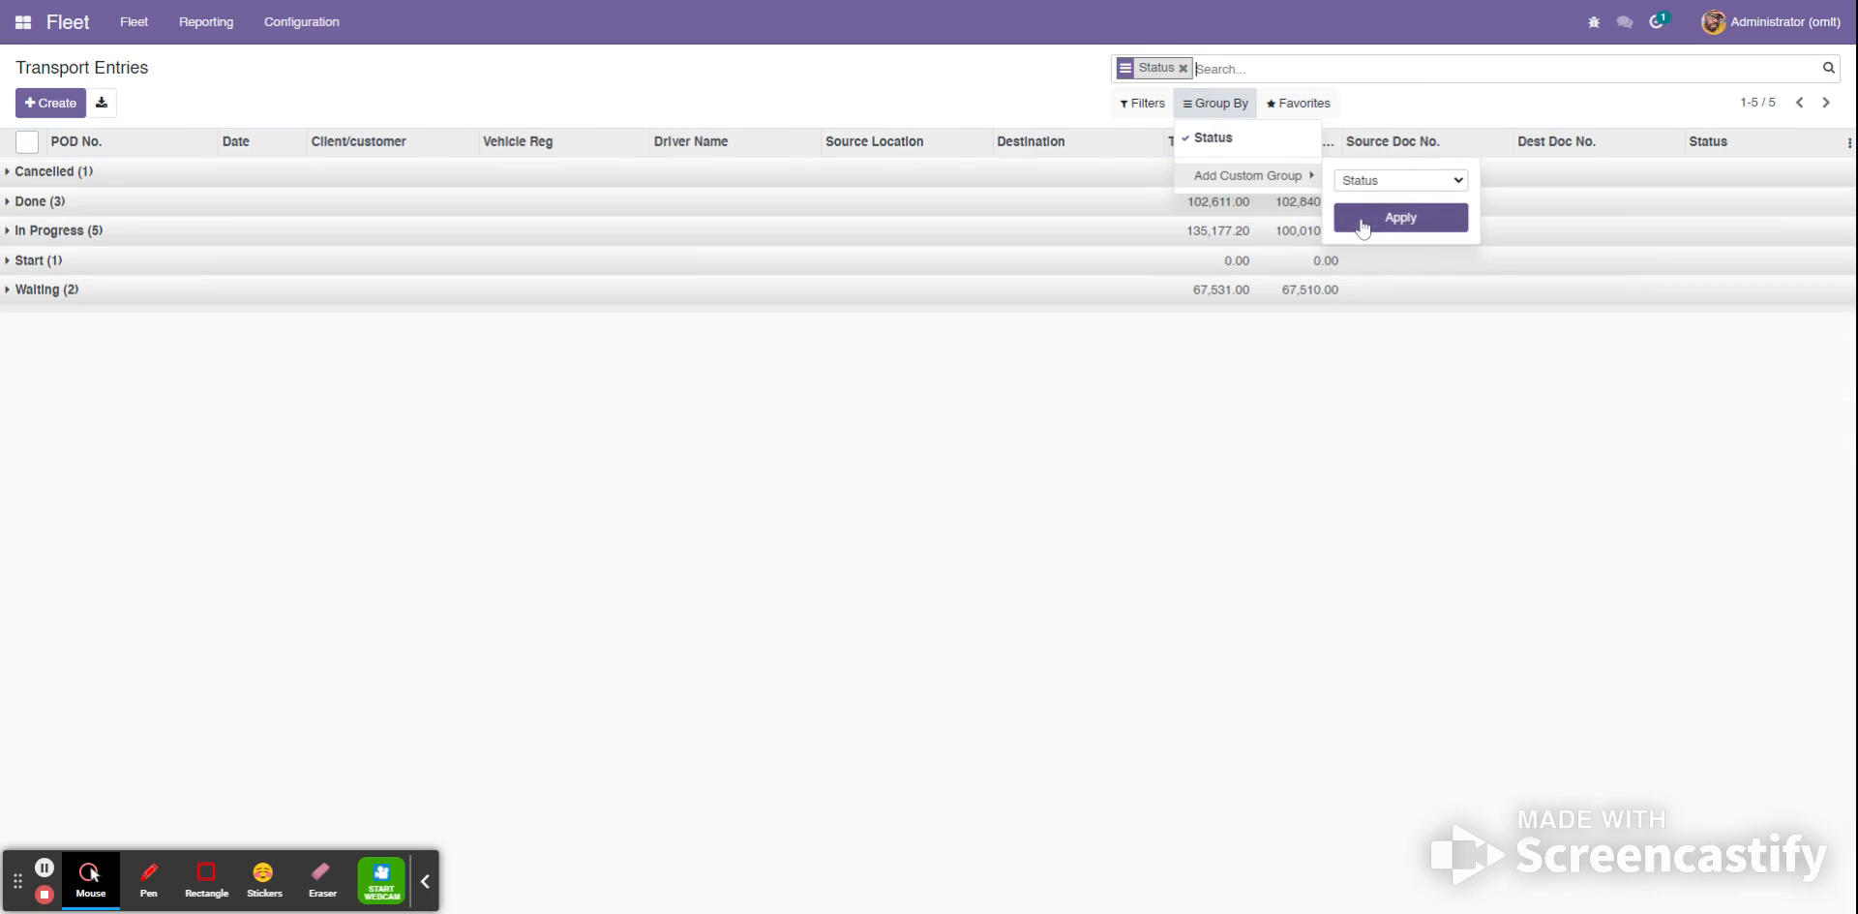
pyautogui.click(1386, 357)
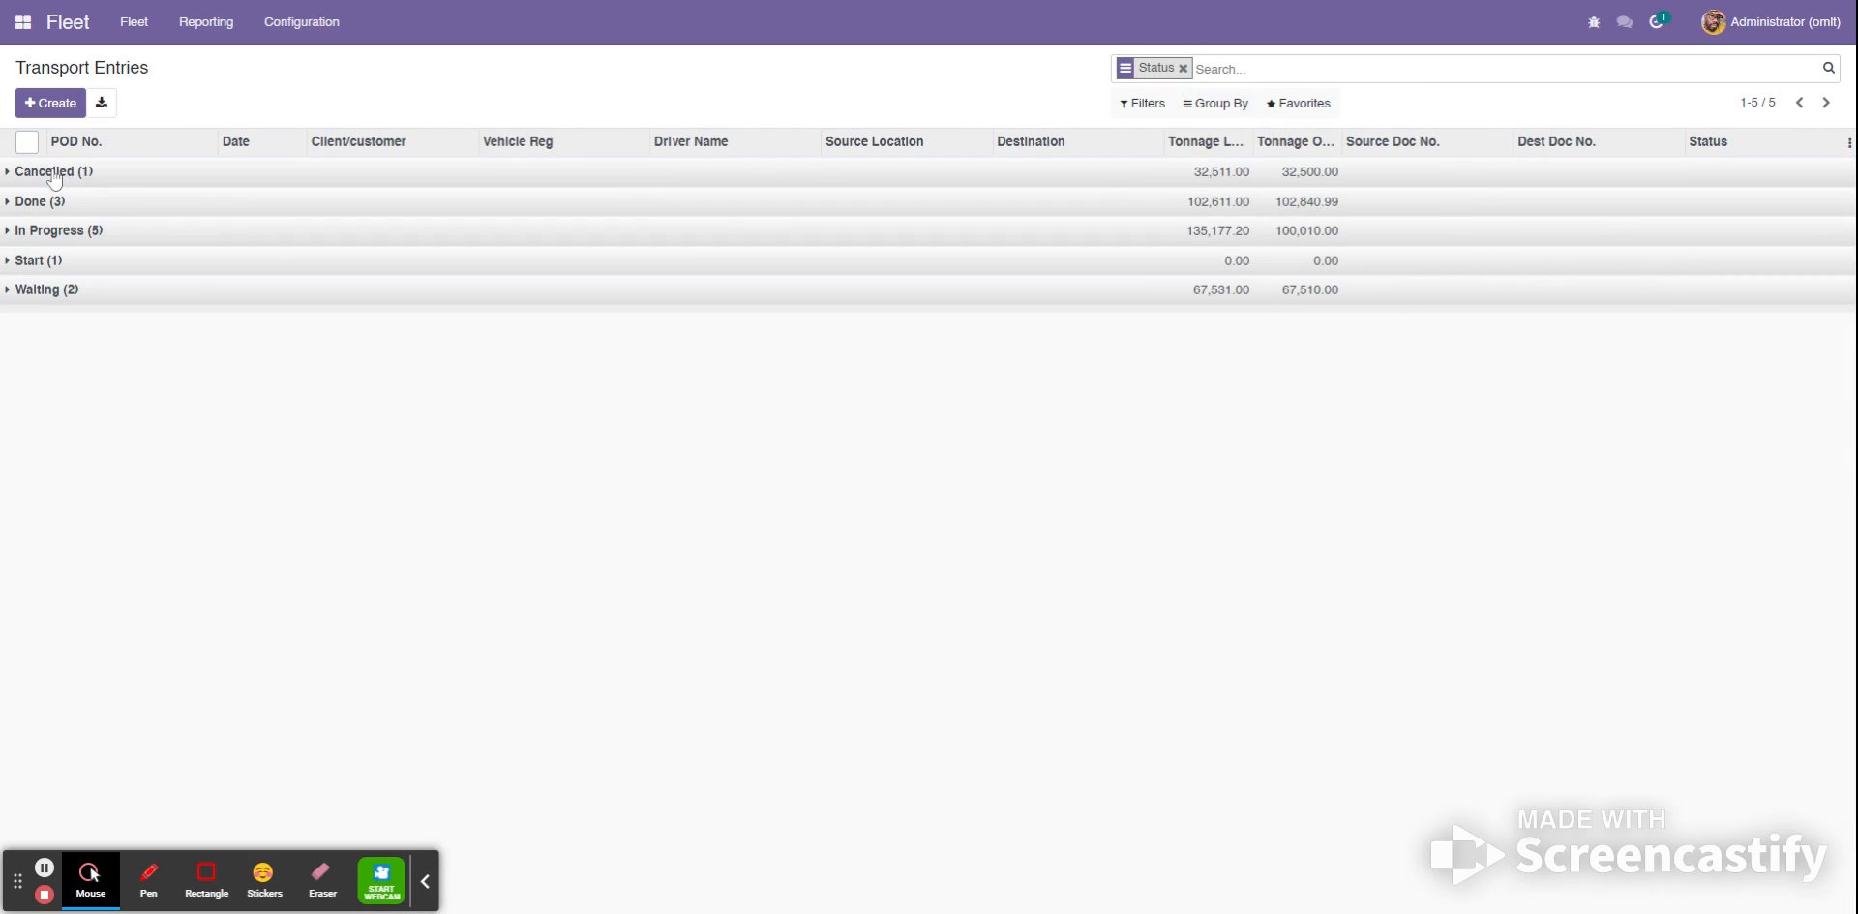
# - Expand the Cancelled, In Progress, Start, Waiting and Done groups to show their transport entries
pyautogui.click(16, 174)
pyautogui.click(16, 200)
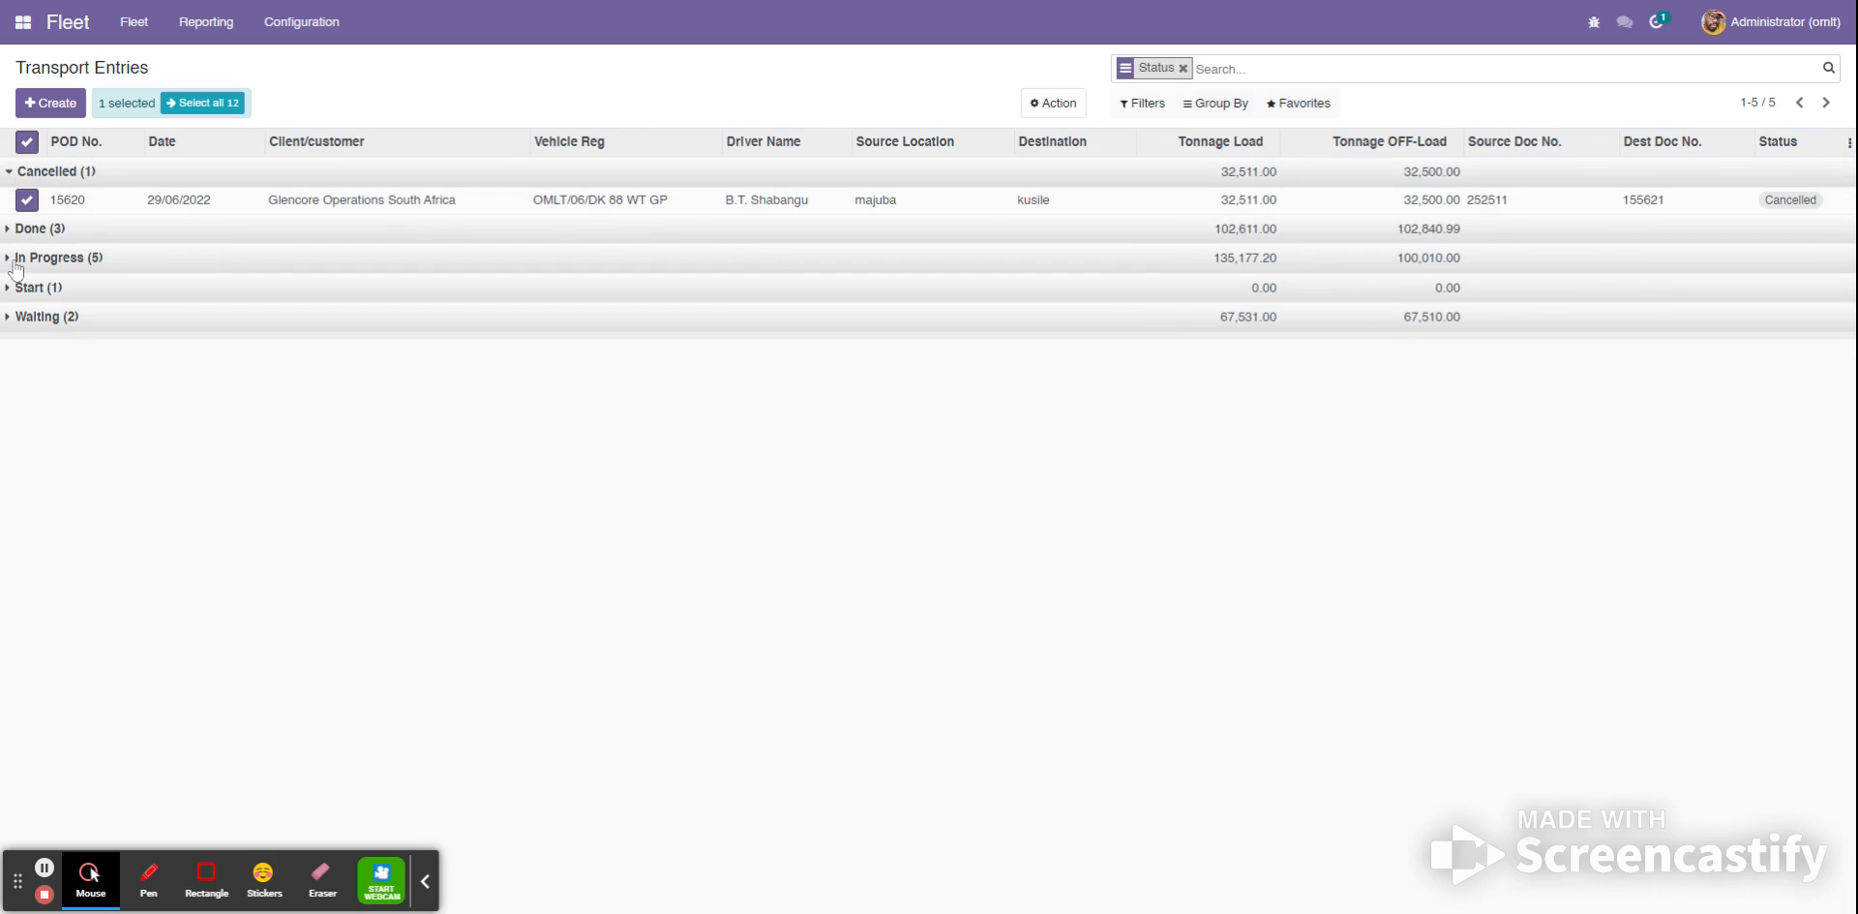
pyautogui.click(11, 257)
pyautogui.click(26, 286)
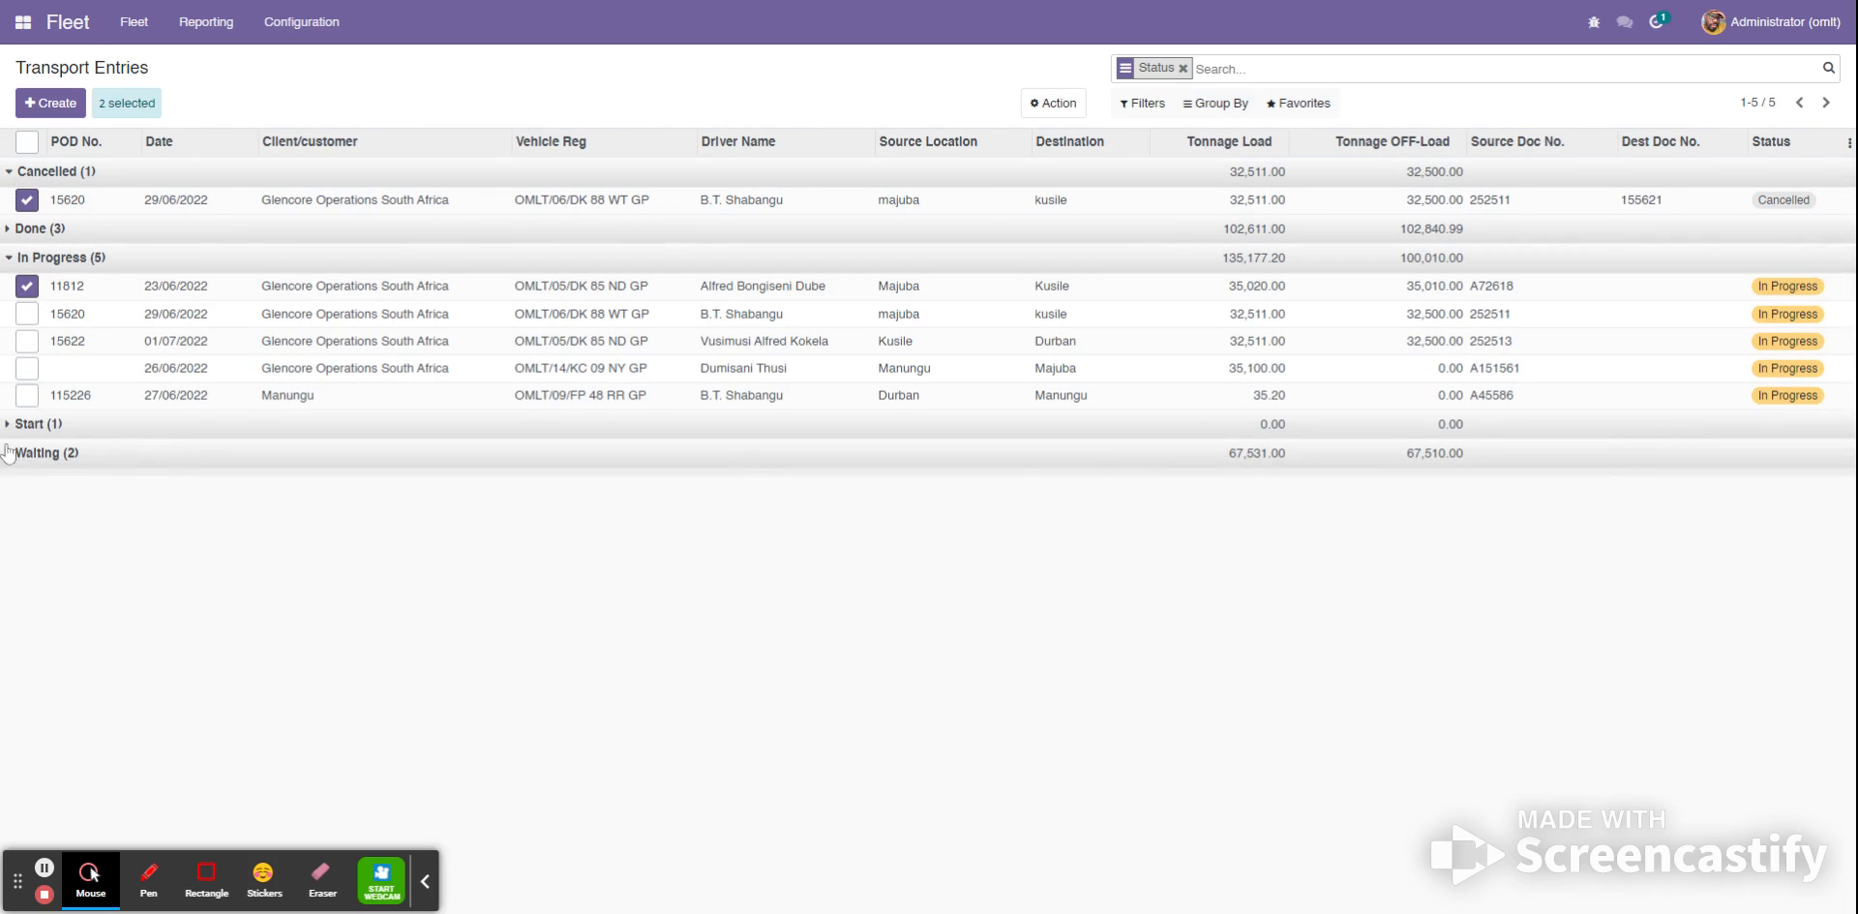
pyautogui.click(8, 424)
pyautogui.click(26, 452)
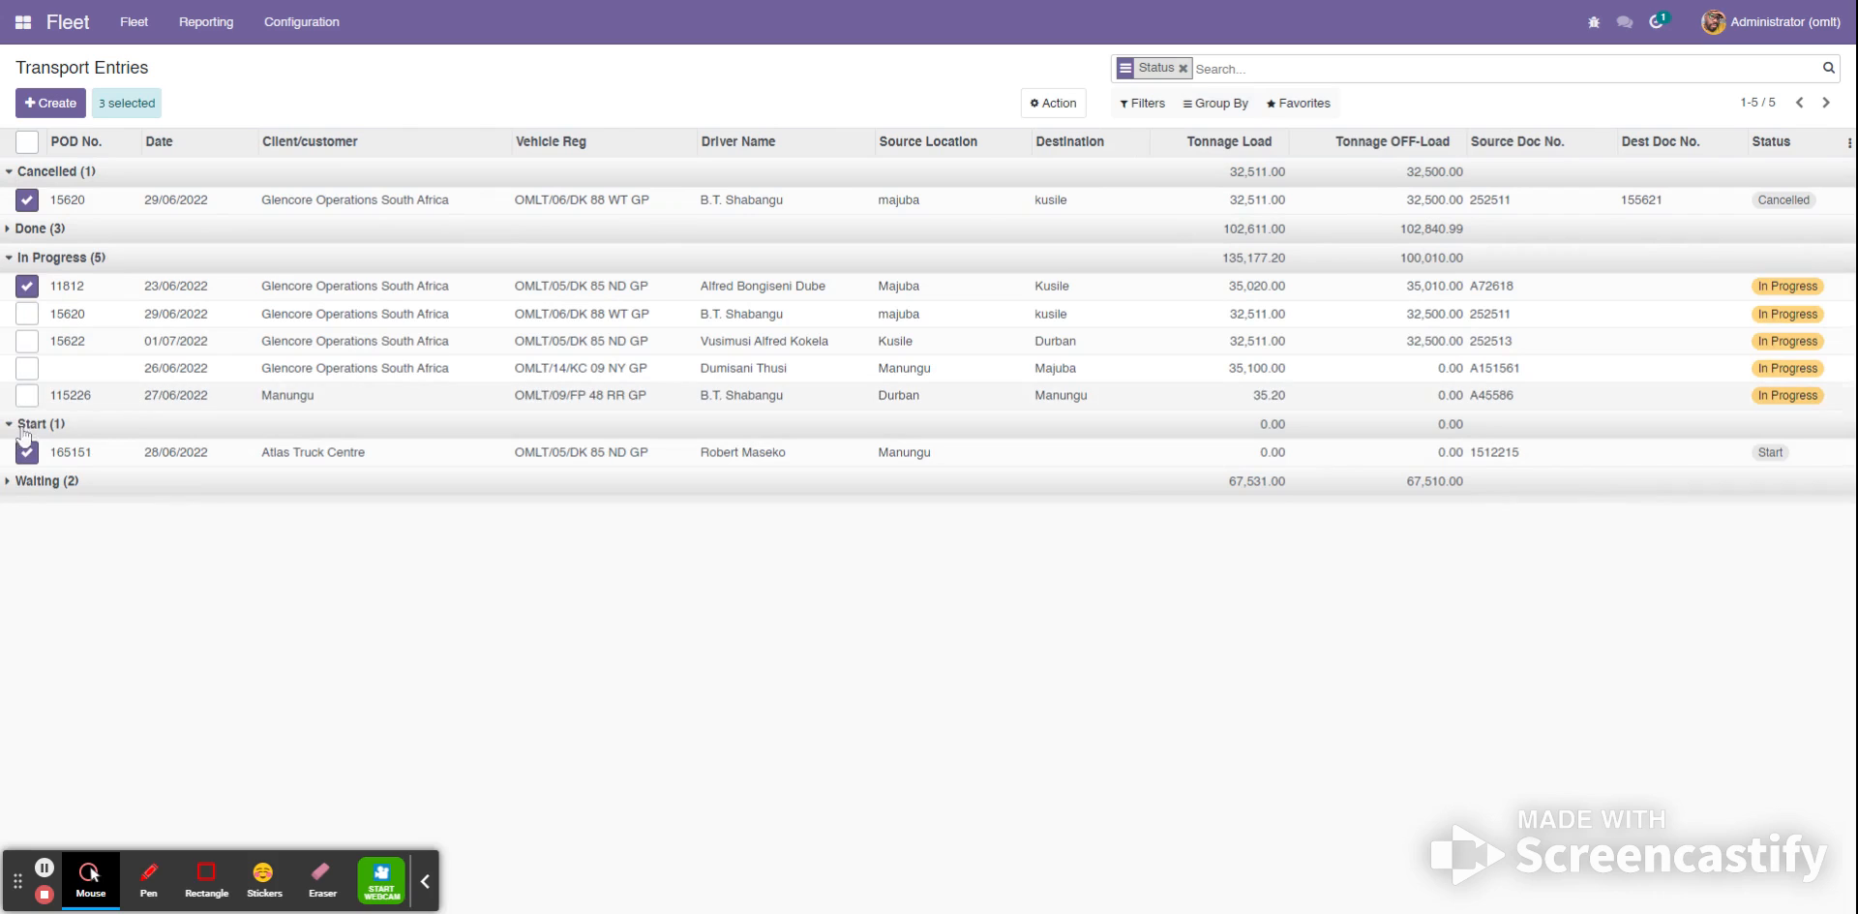
pyautogui.click(10, 481)
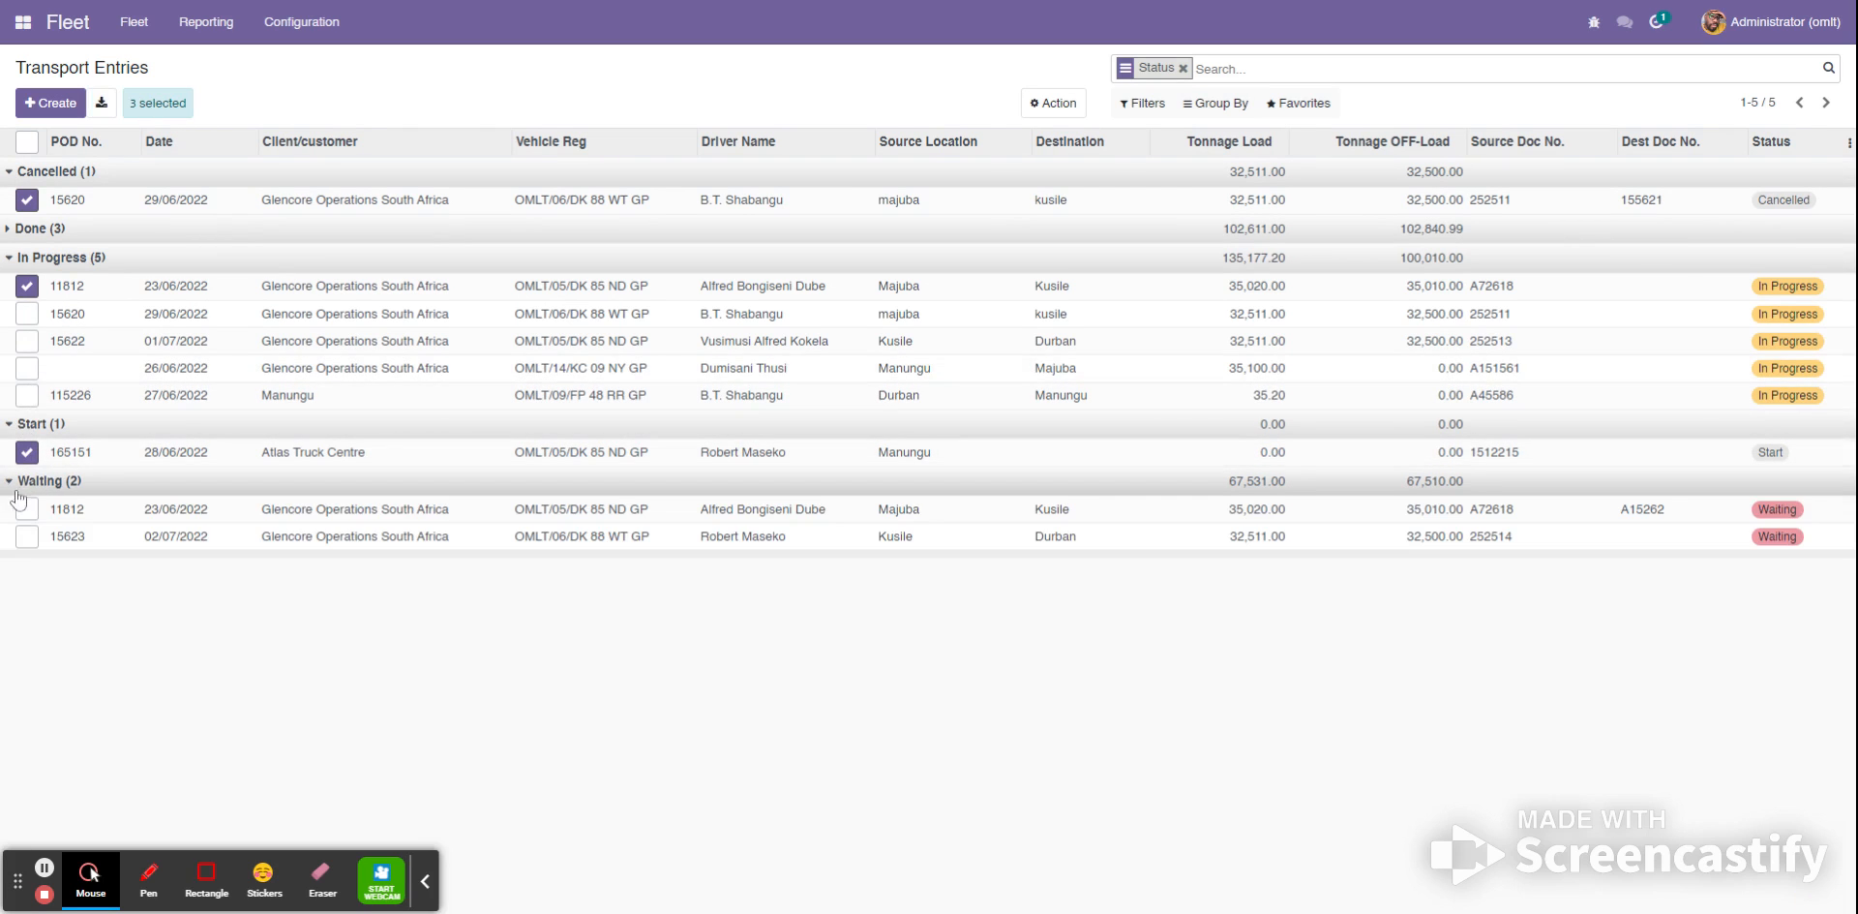
pyautogui.click(12, 229)
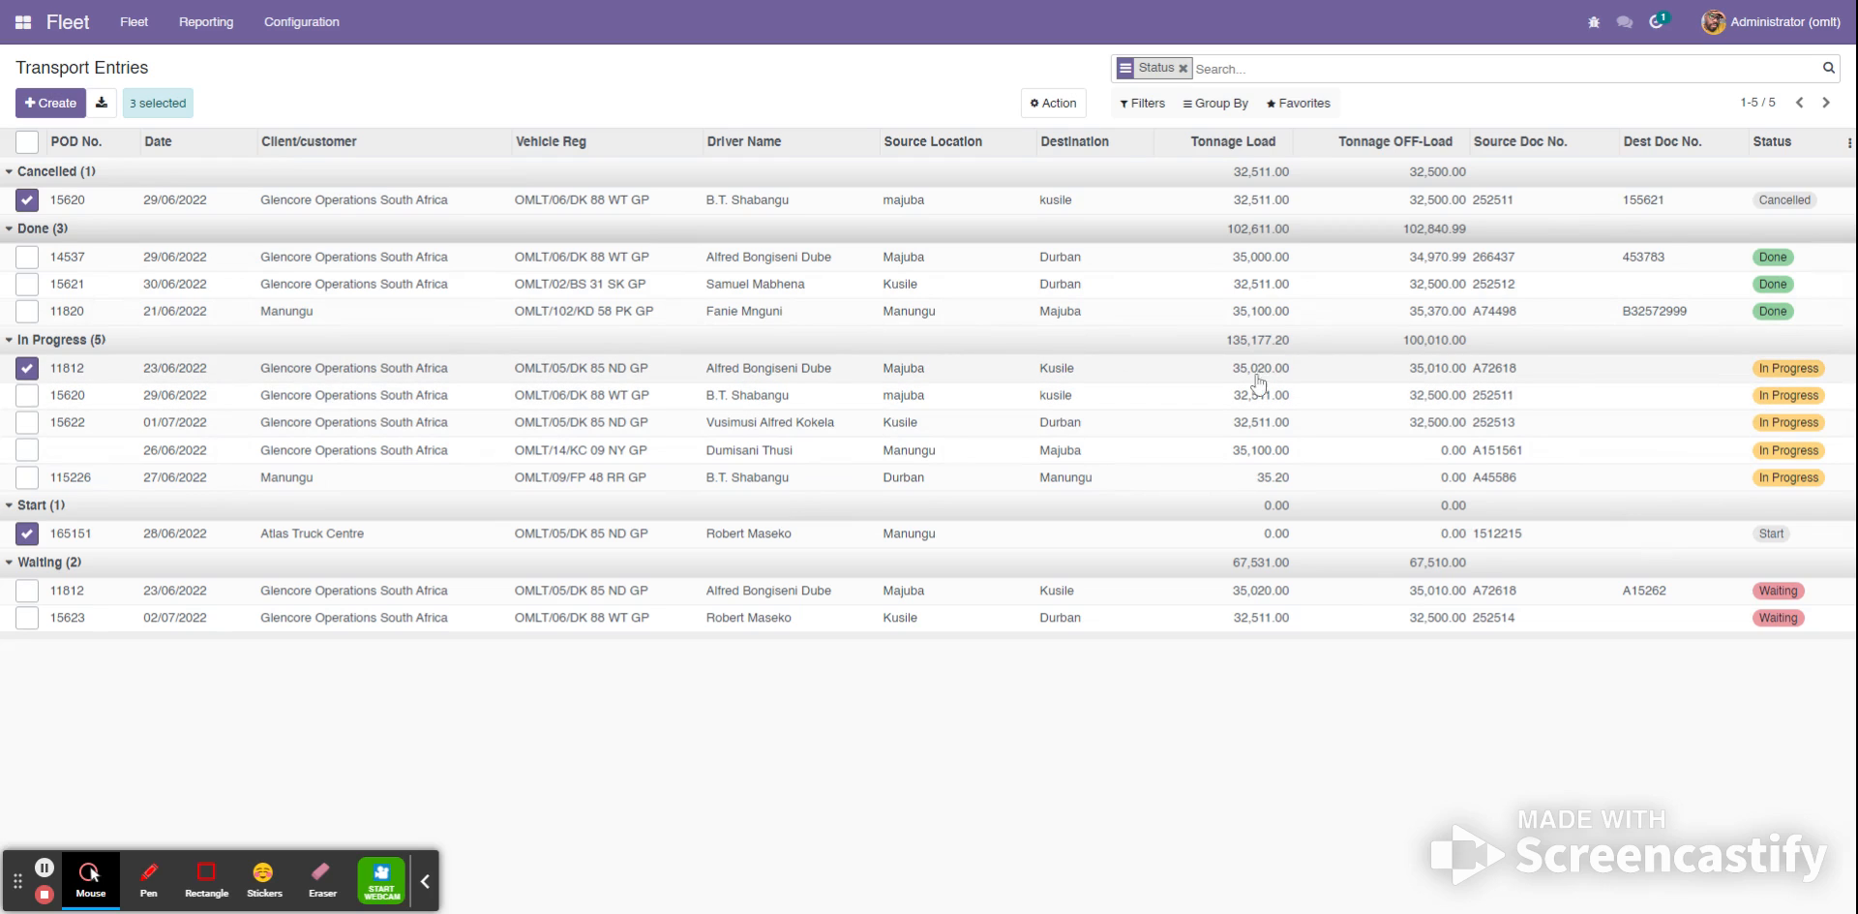
# - Open the In Progress transport entry dated 23/06/2022 from Majuba to Kusile and confirm it as Done
pyautogui.click(297, 377)
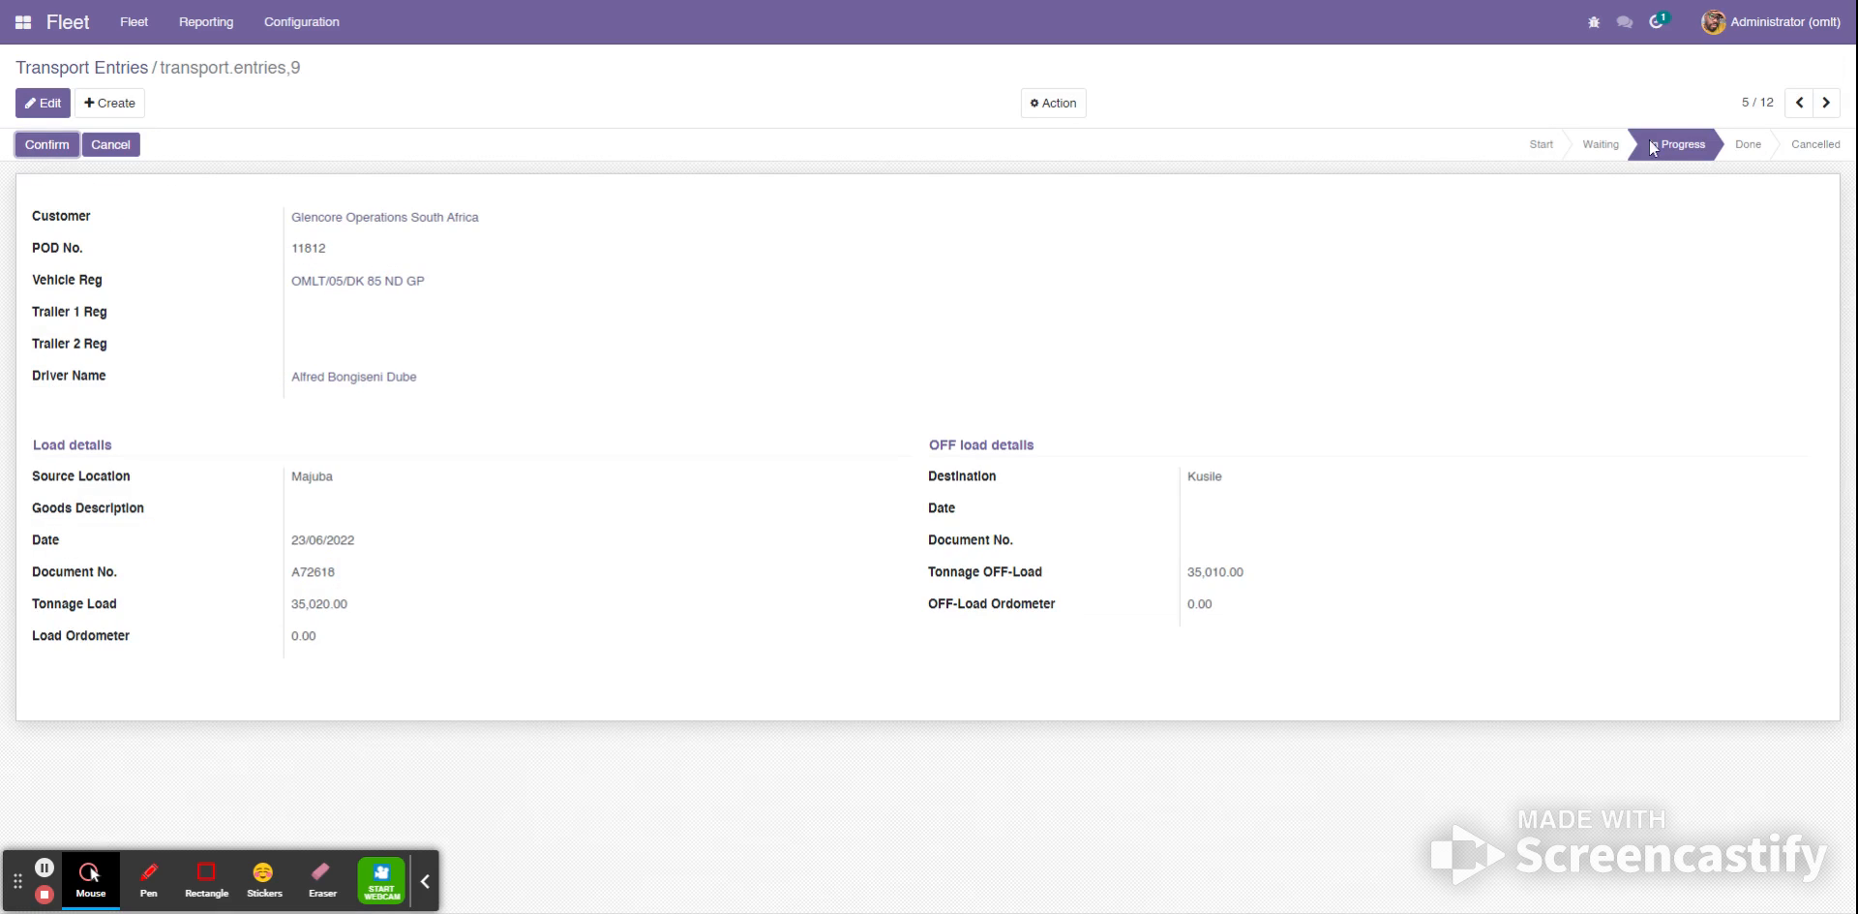
pyautogui.moveTo(1657, 148)
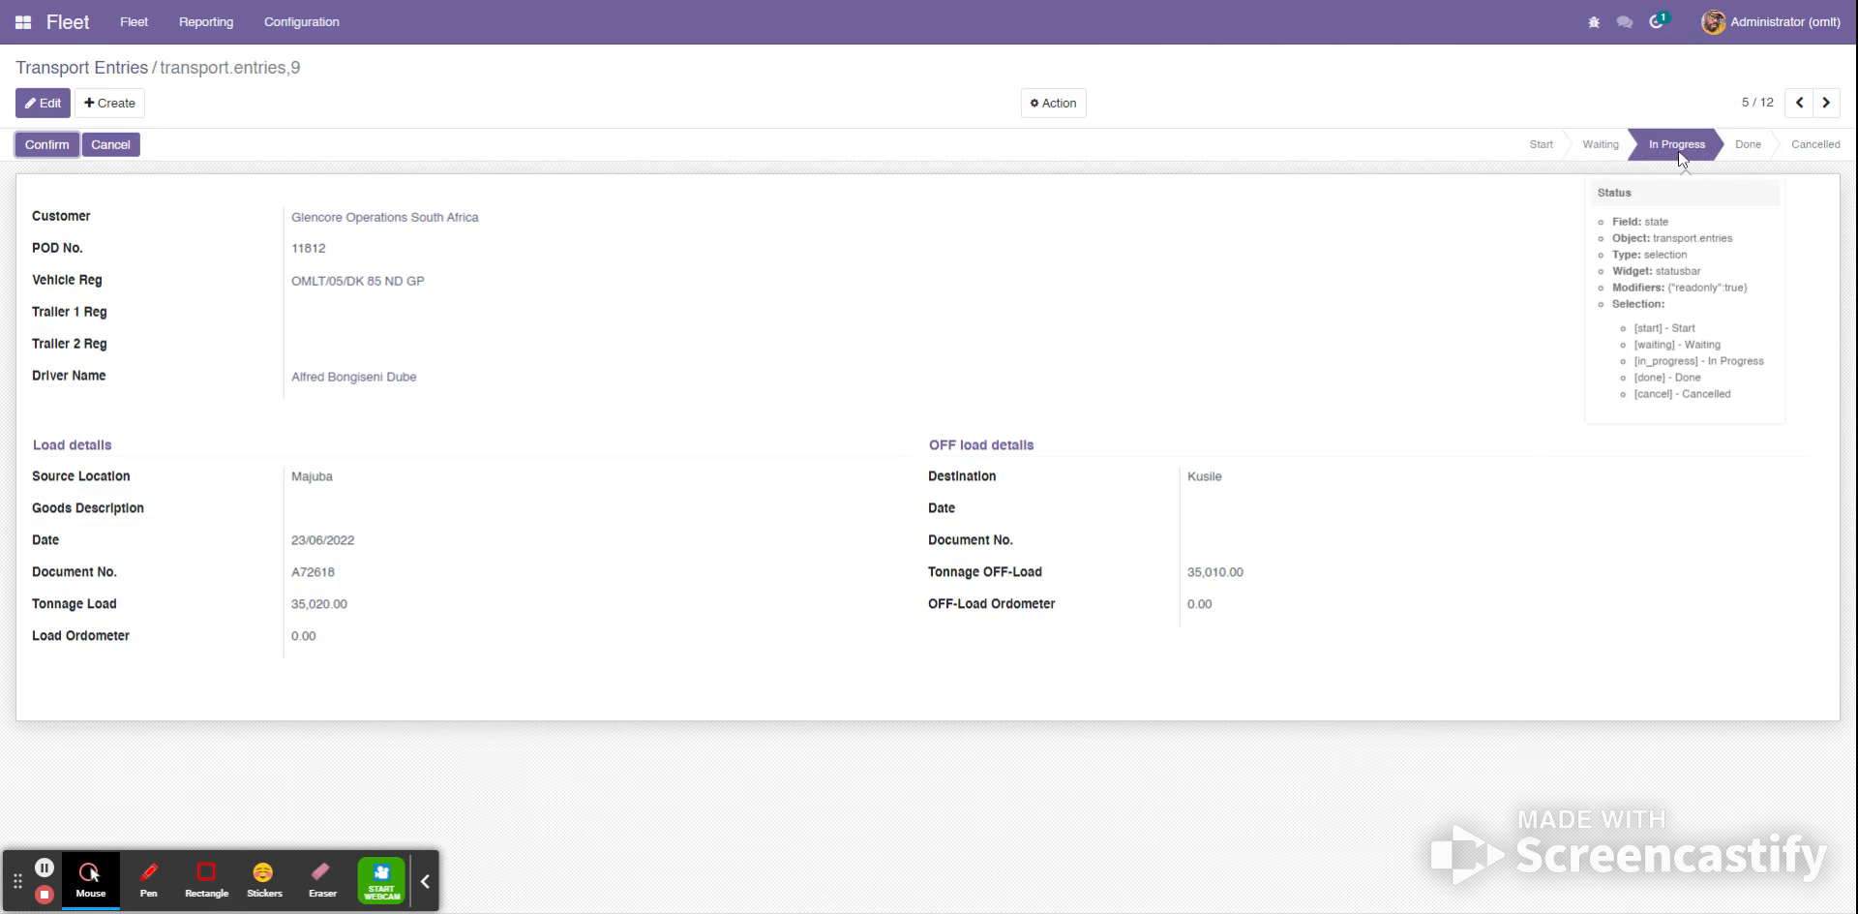
pyautogui.click(44, 143)
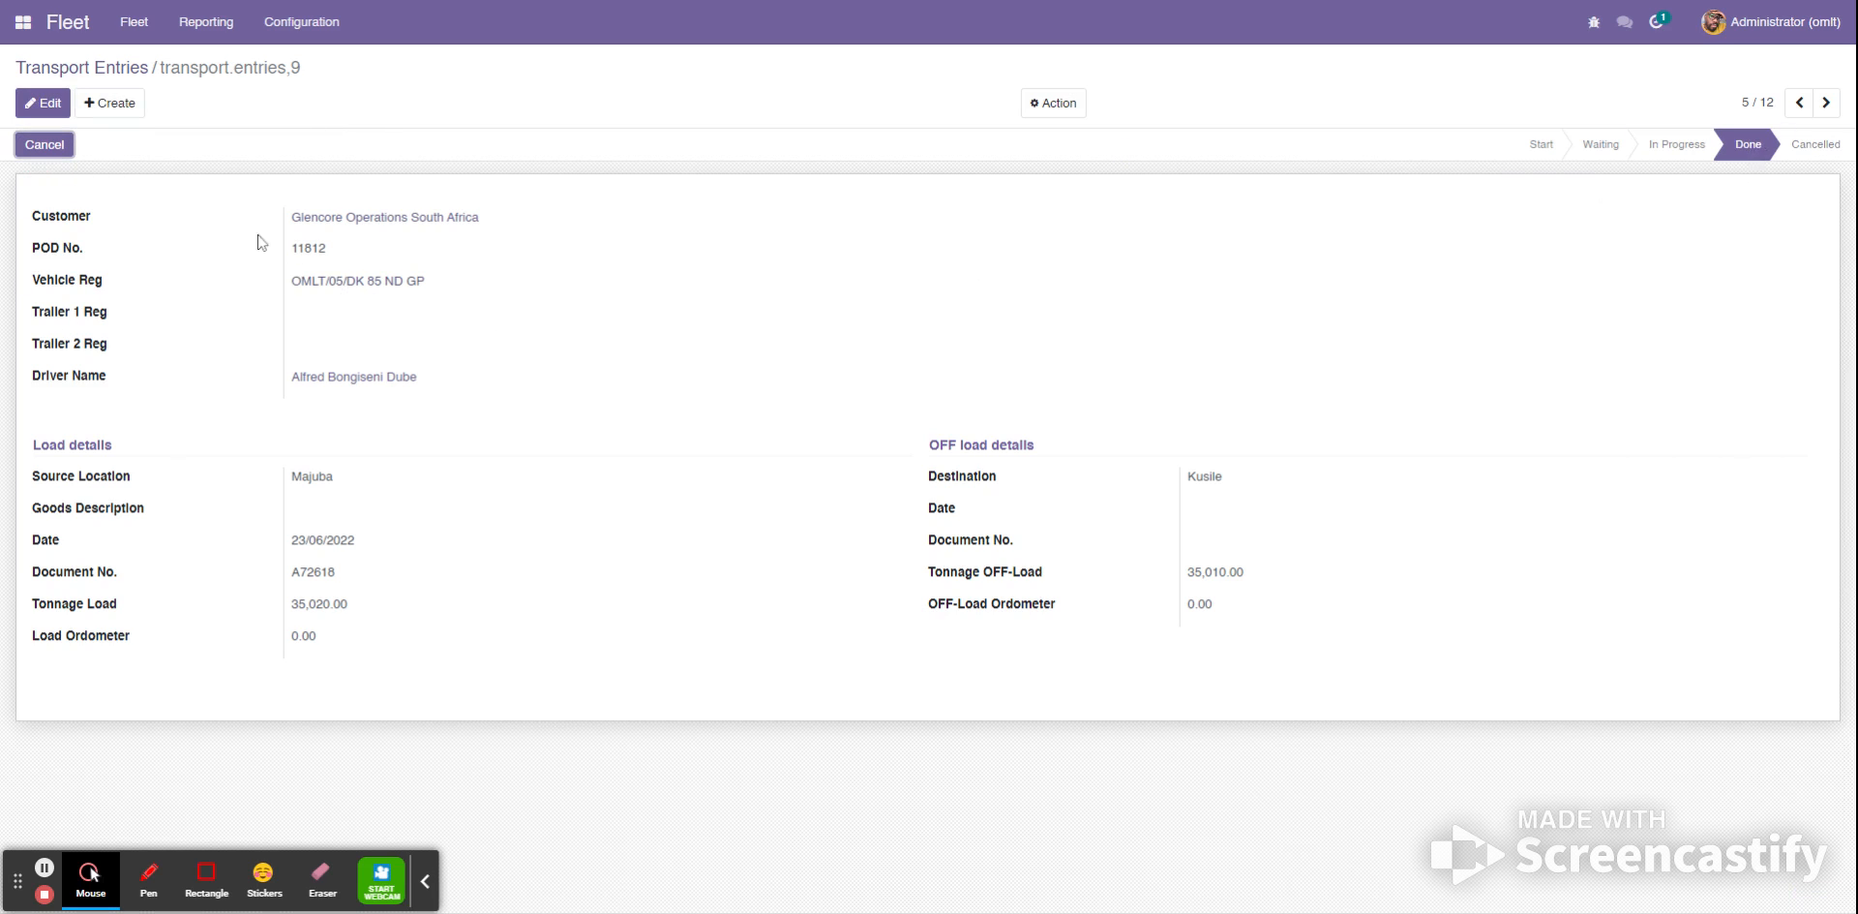
# - Return to the grouped list, review the 23/06/2022 Majuba to Kusile entry in the Done group, and go to the apps overview
pyautogui.click(75, 68)
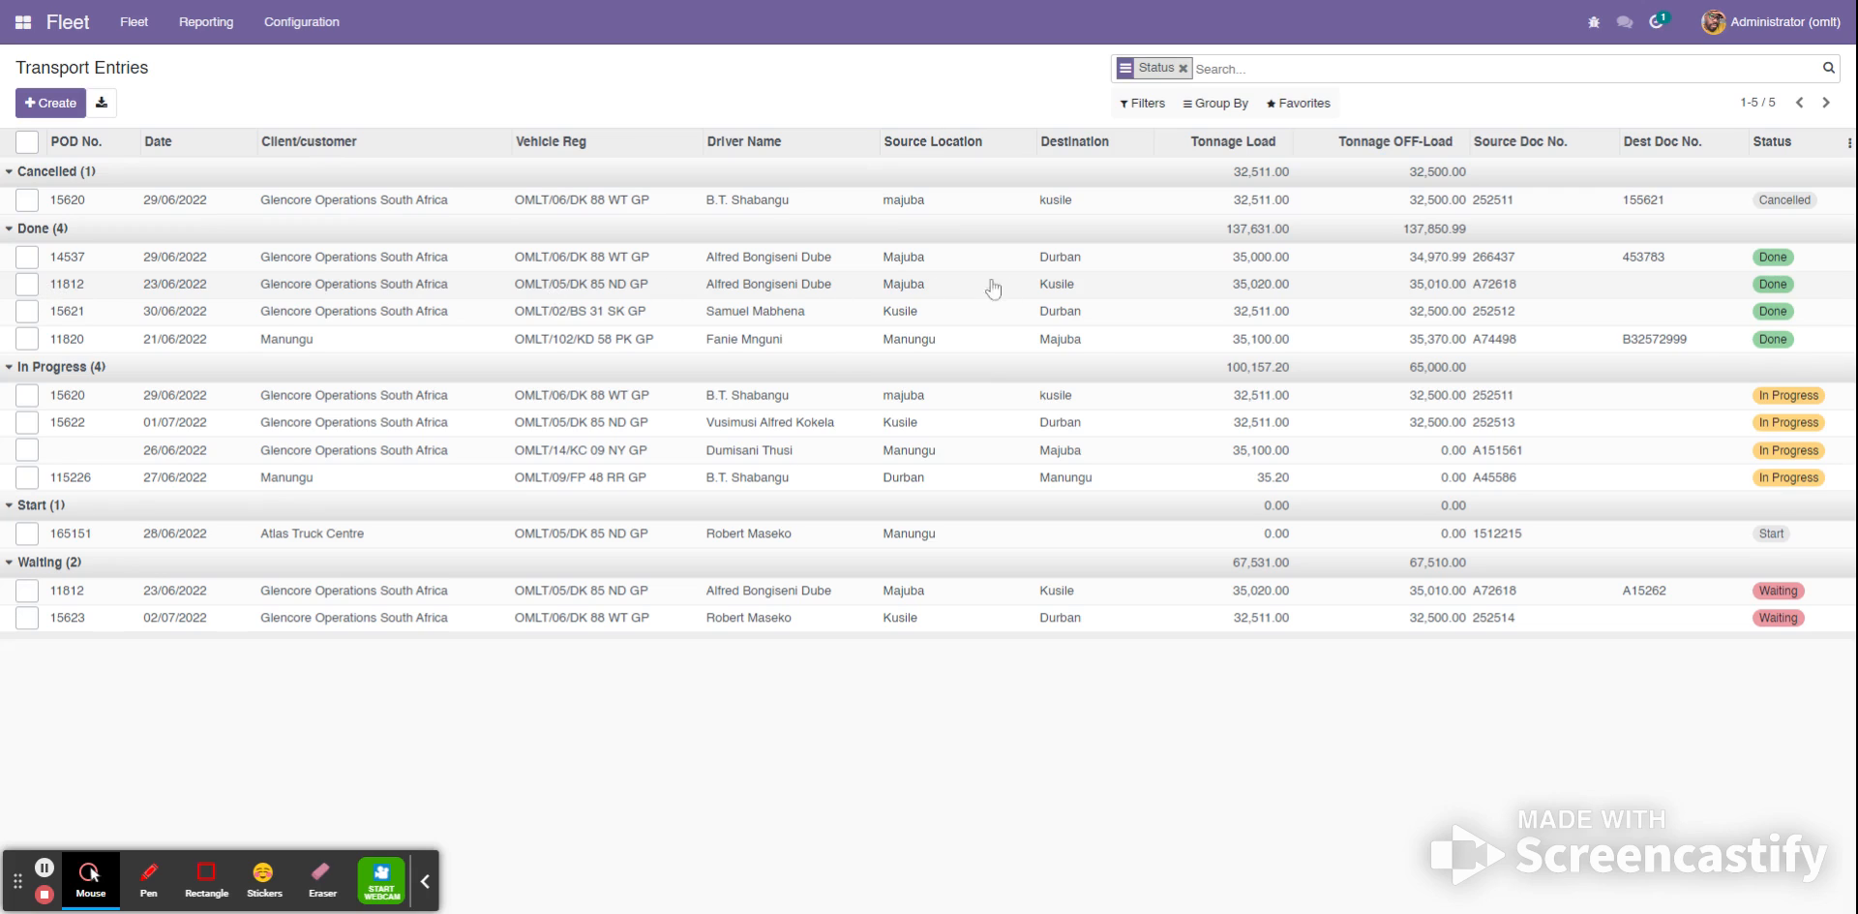
pyautogui.click(1773, 287)
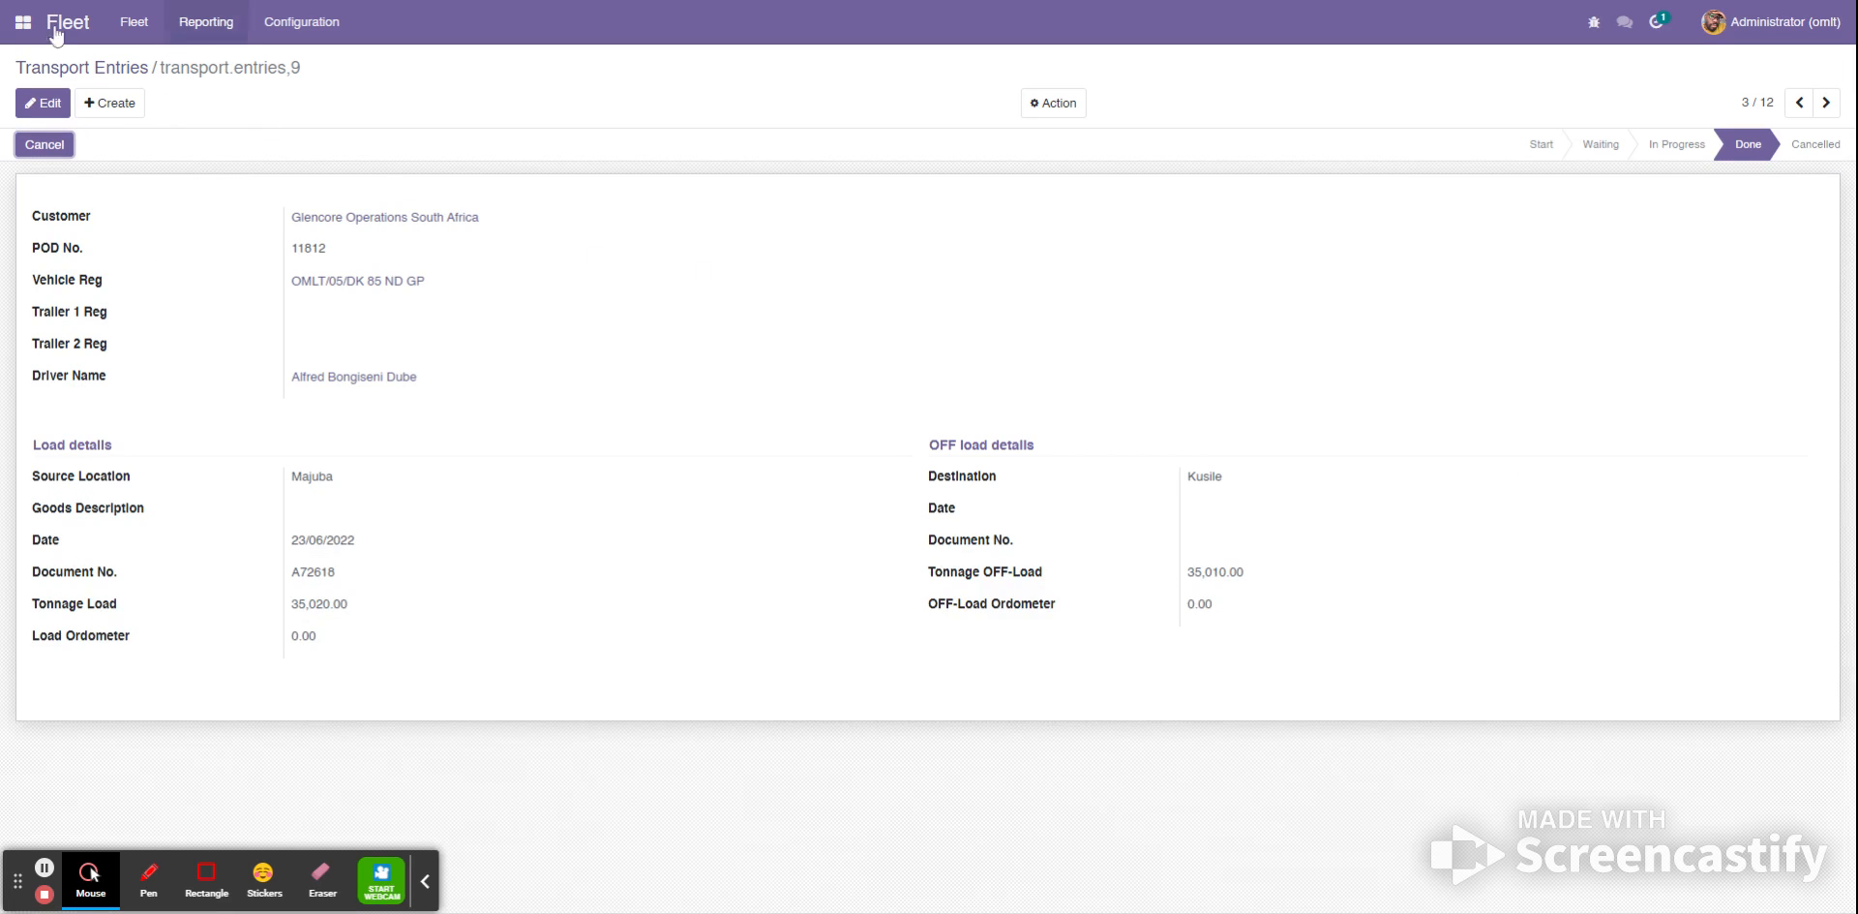
pyautogui.click(26, 29)
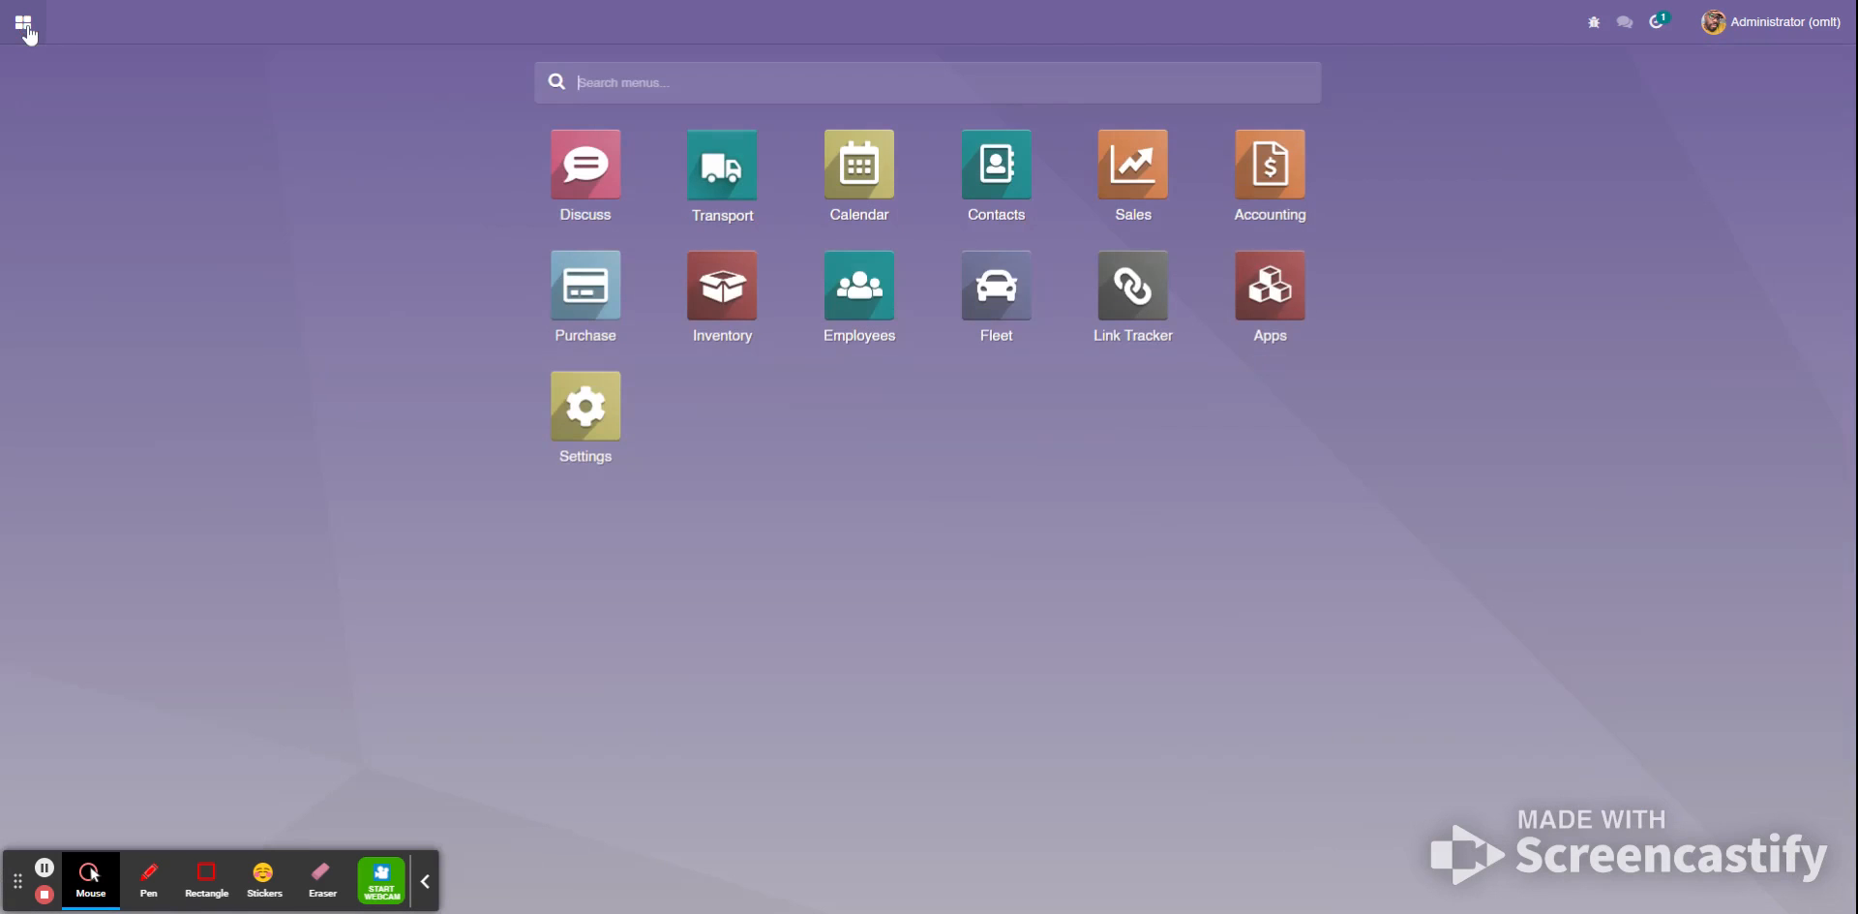